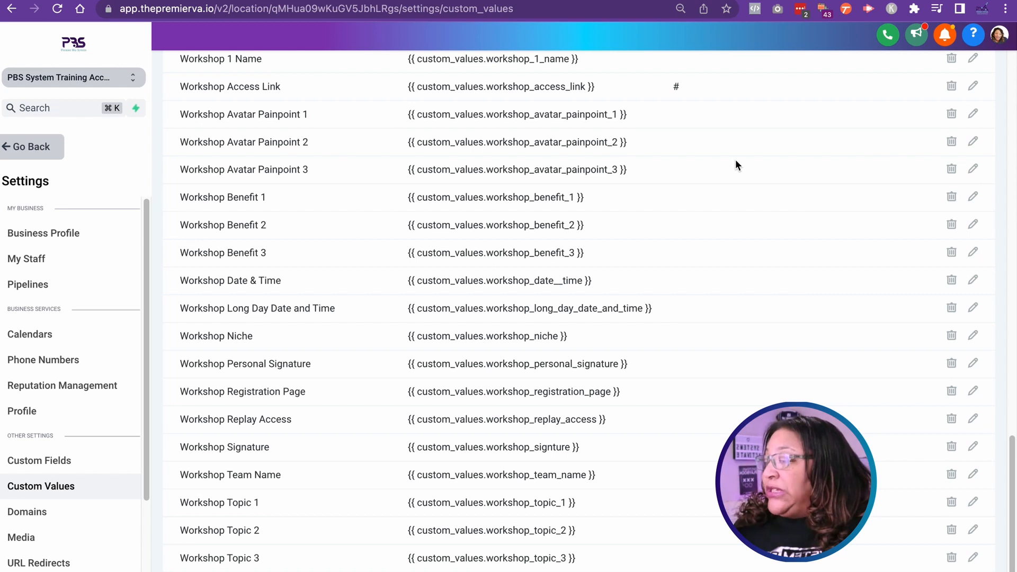
Step: Examine the workshop entries in the custom values list, from Workshop 1 Name through Workshop Transformation
scroll(625, 383, down, 2)
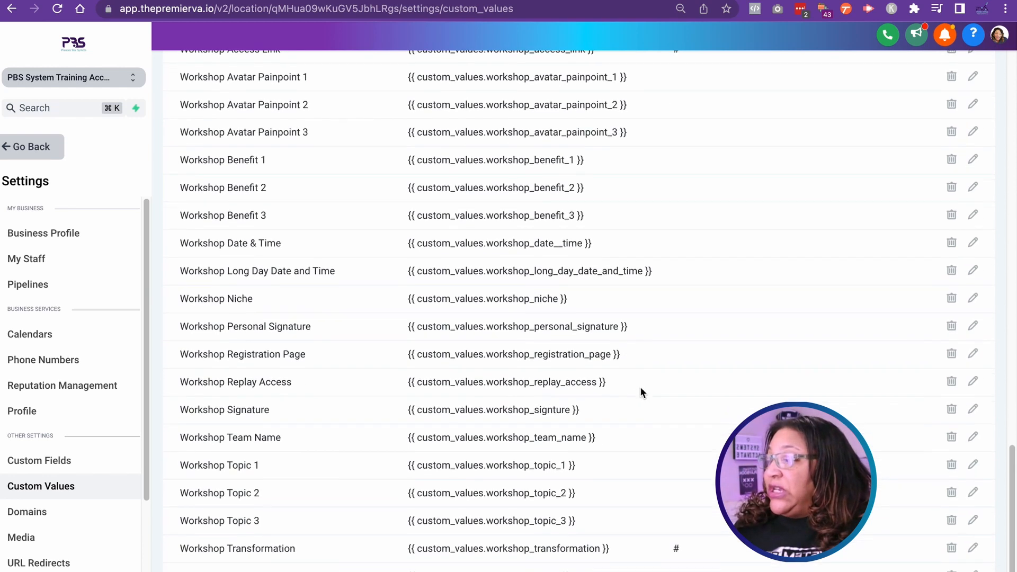
scroll(681, 388, down, 1)
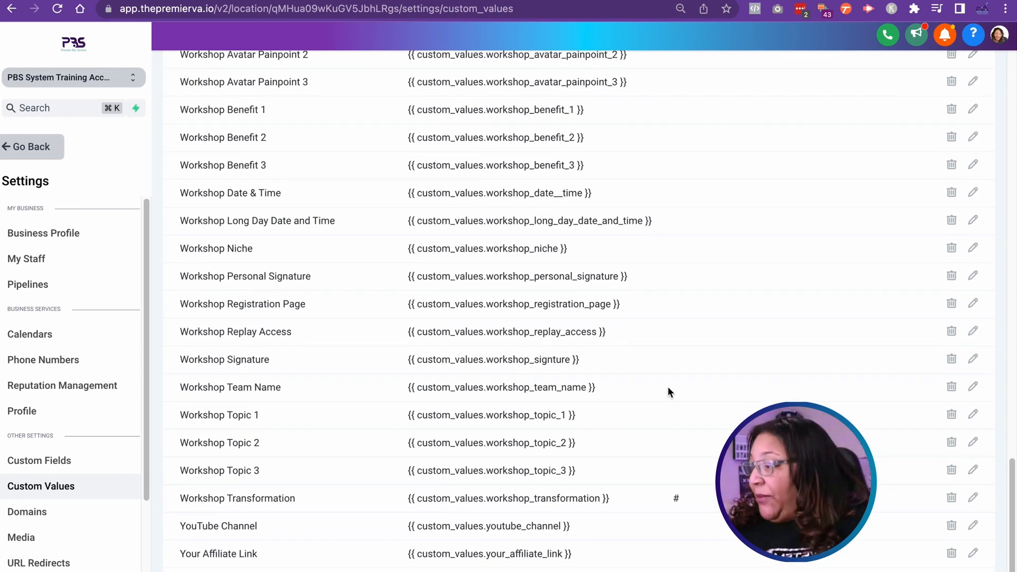
scroll(678, 383, up, 2)
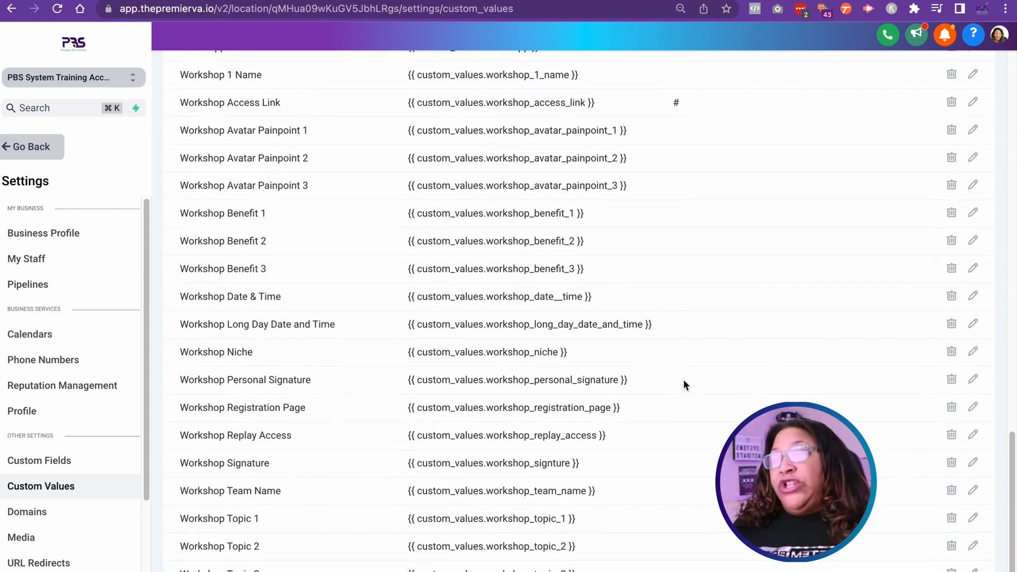
scroll(682, 379, up, 2)
scroll(662, 372, up, 1)
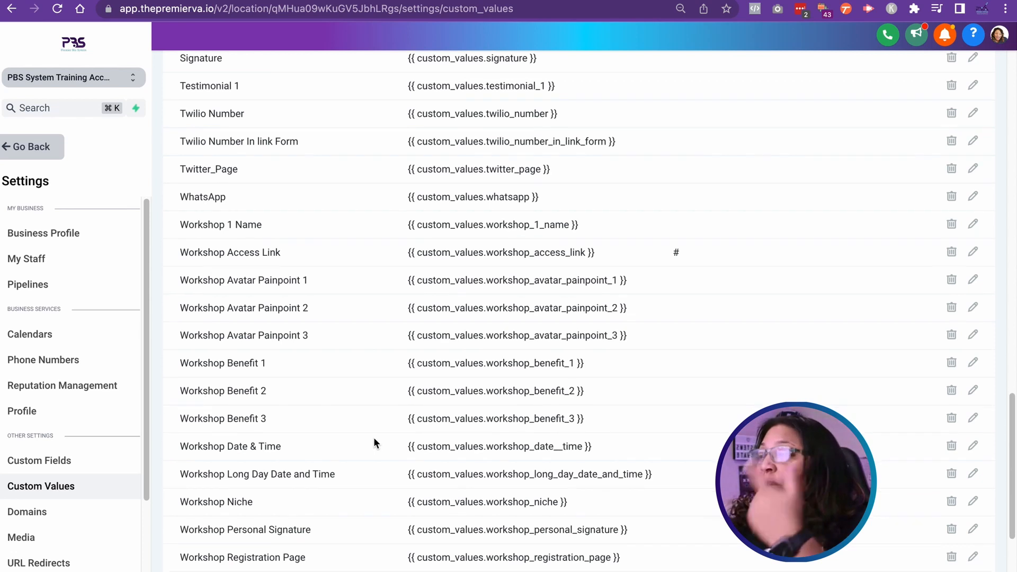
scroll(376, 444, down, 5)
scroll(387, 440, down, 3)
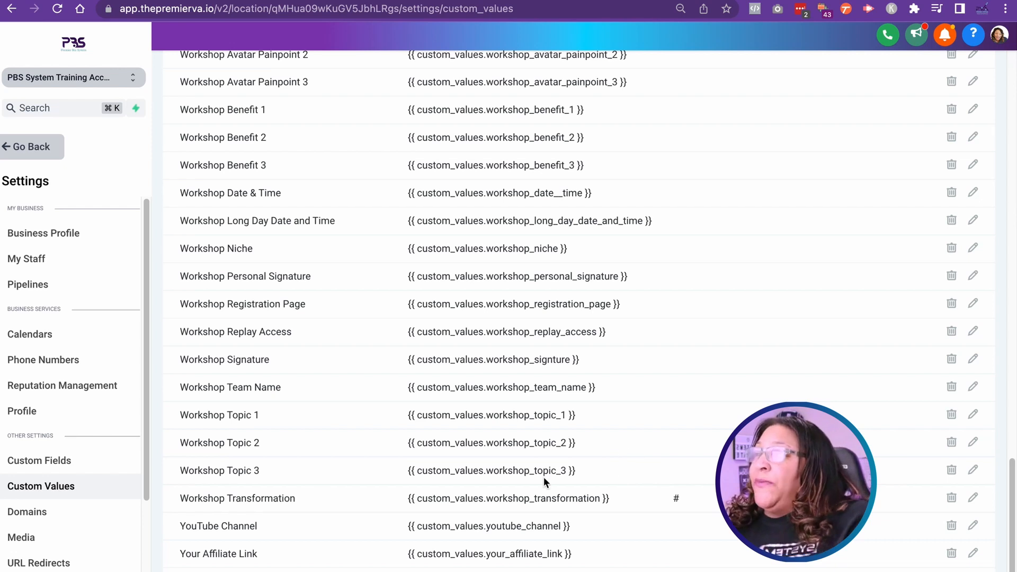
scroll(539, 476, up, 3)
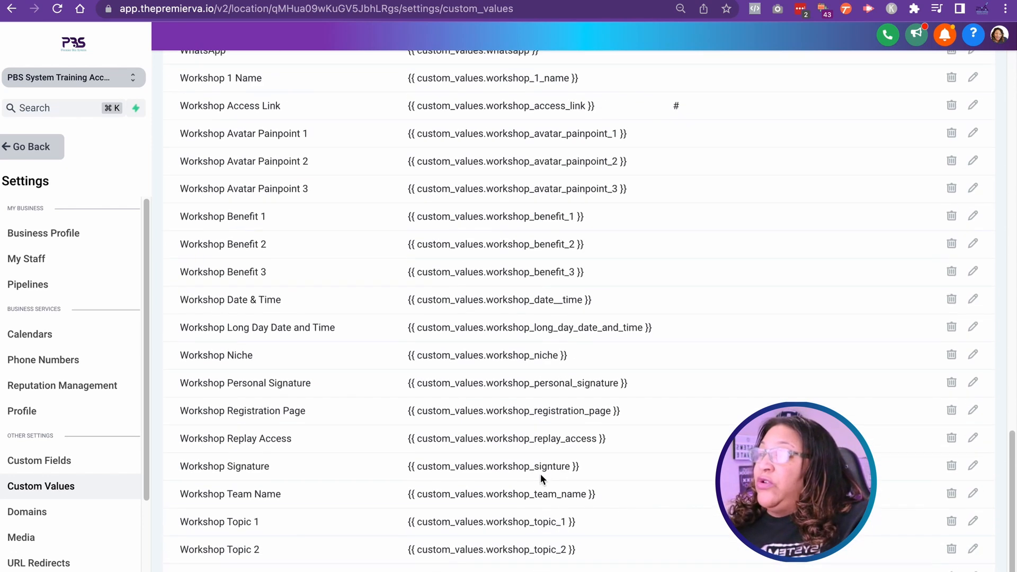
scroll(541, 474, up, 1)
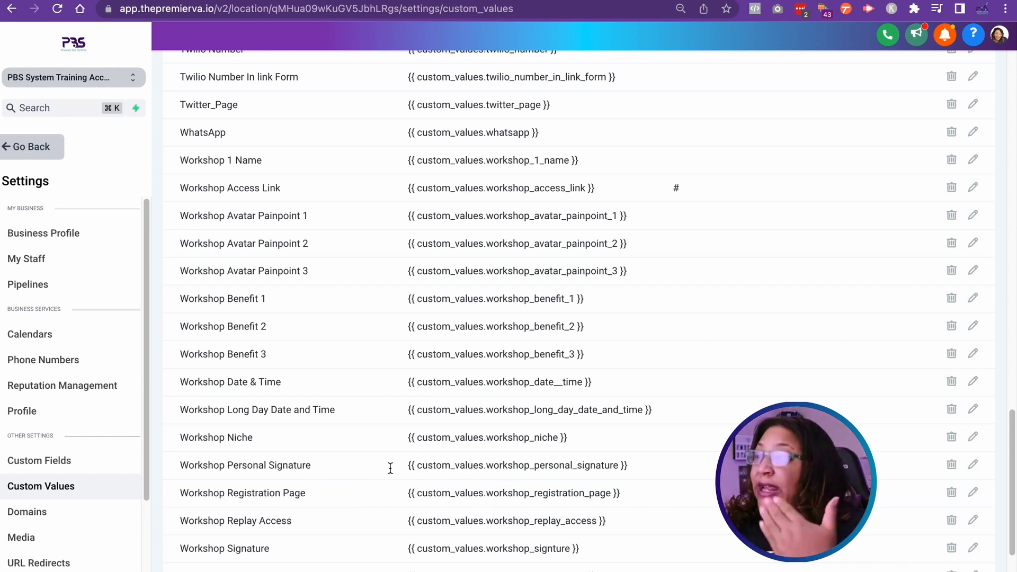
scroll(508, 481, up, 10)
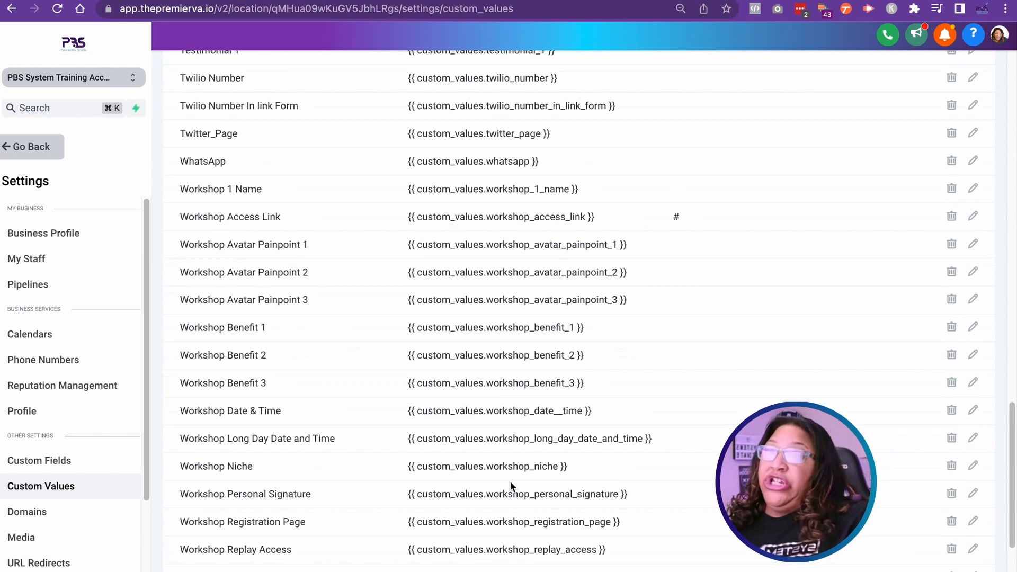
Step: Review the remaining custom values, covering the industry, offer, pain point, product, coaching program, business and brand entries
scroll(512, 482, up, 12)
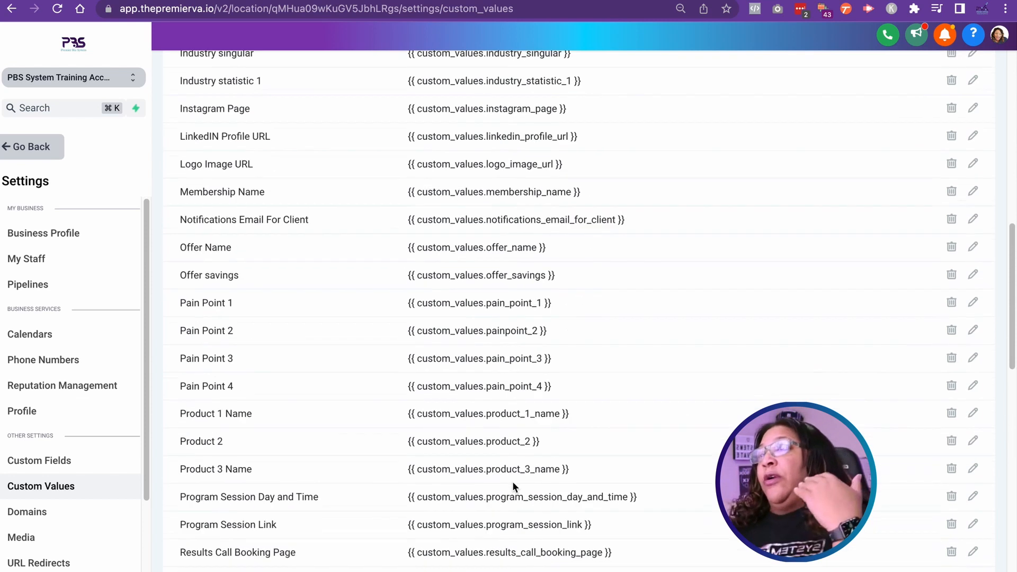
scroll(522, 295, up, 2)
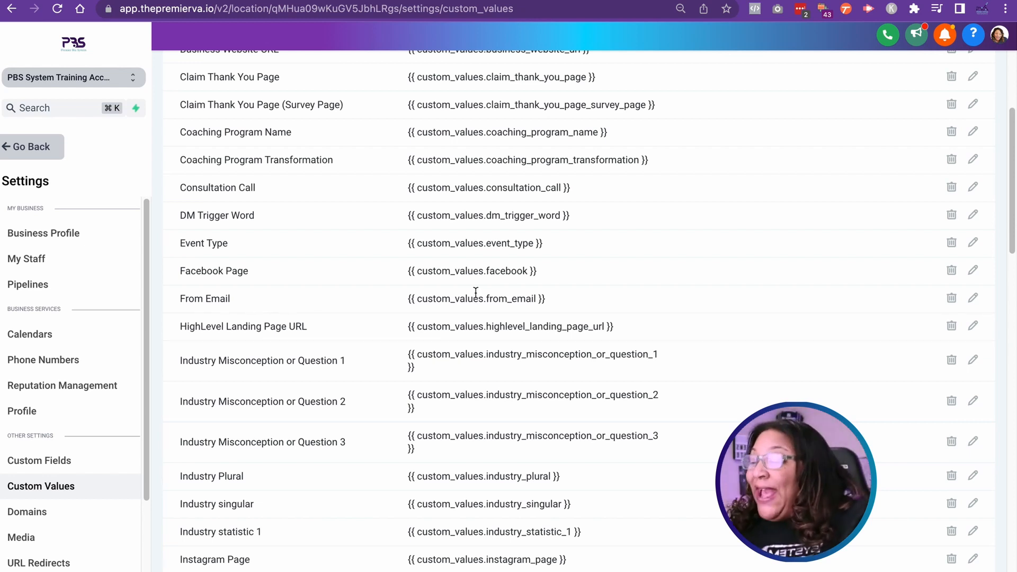
scroll(463, 321, down, 4)
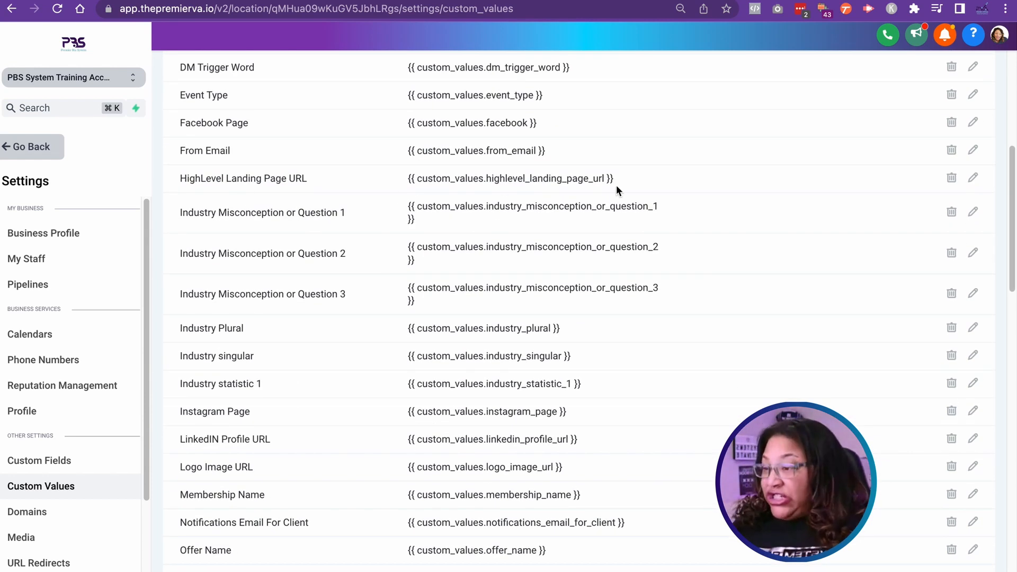
scroll(235, 346, down, 7)
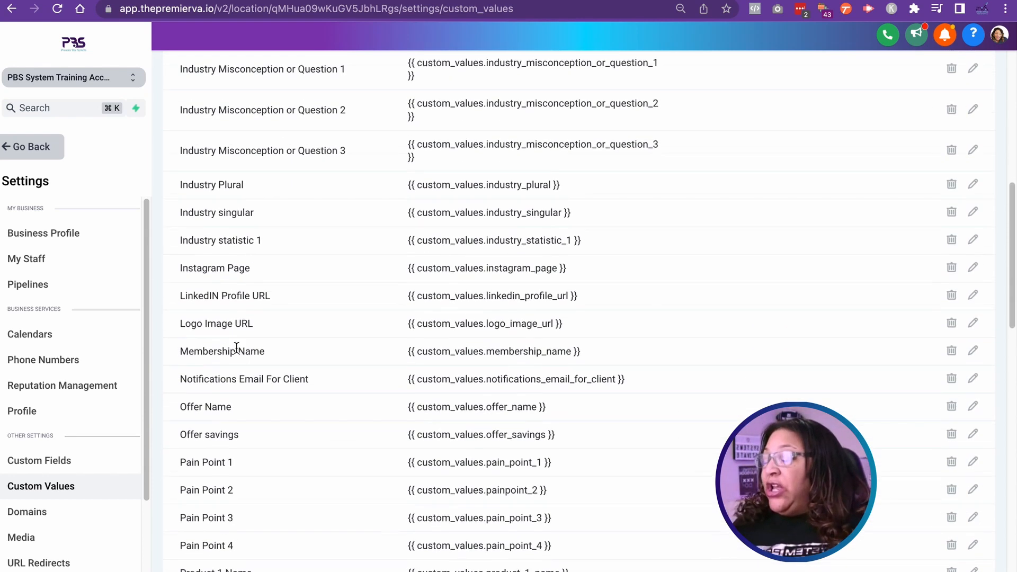
scroll(324, 359, down, 4)
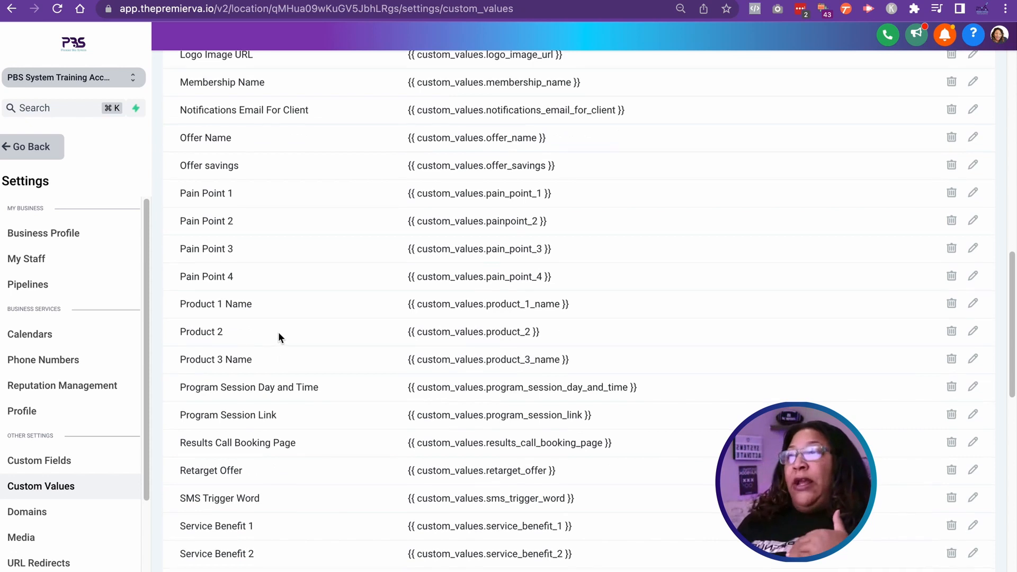
scroll(283, 333, down, 4)
scroll(317, 339, down, 4)
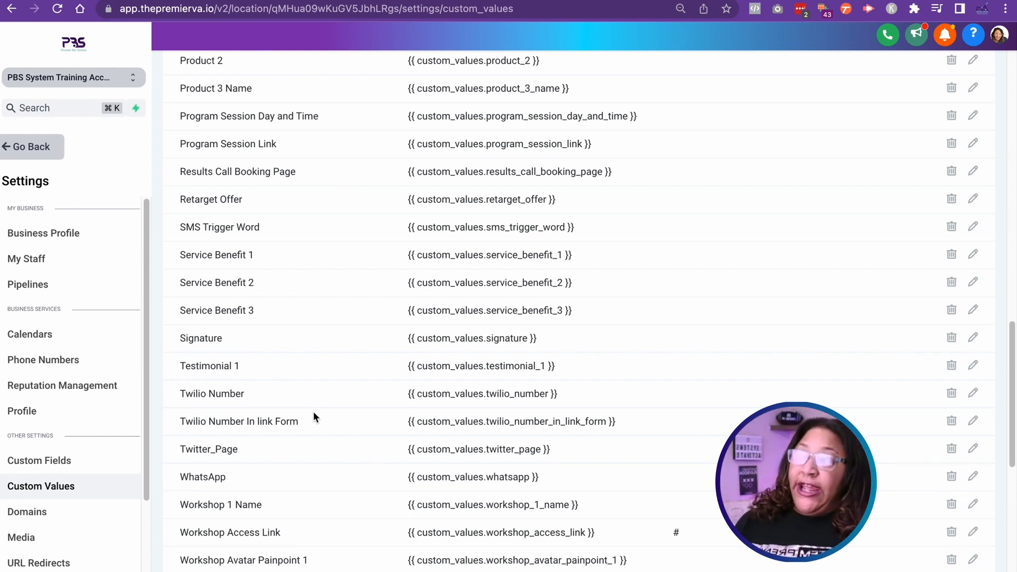
scroll(313, 412, up, 3)
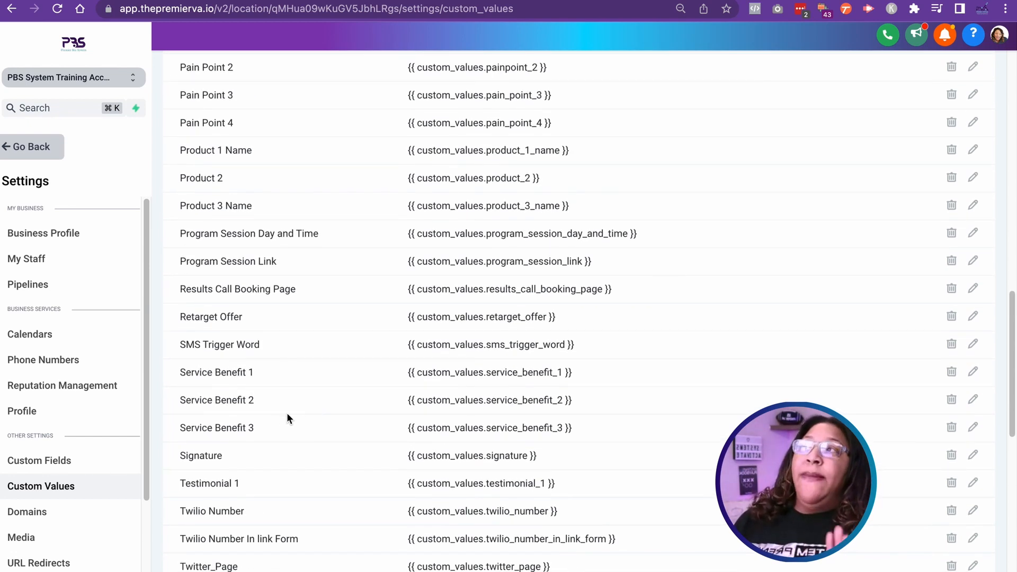
scroll(318, 410, up, 8)
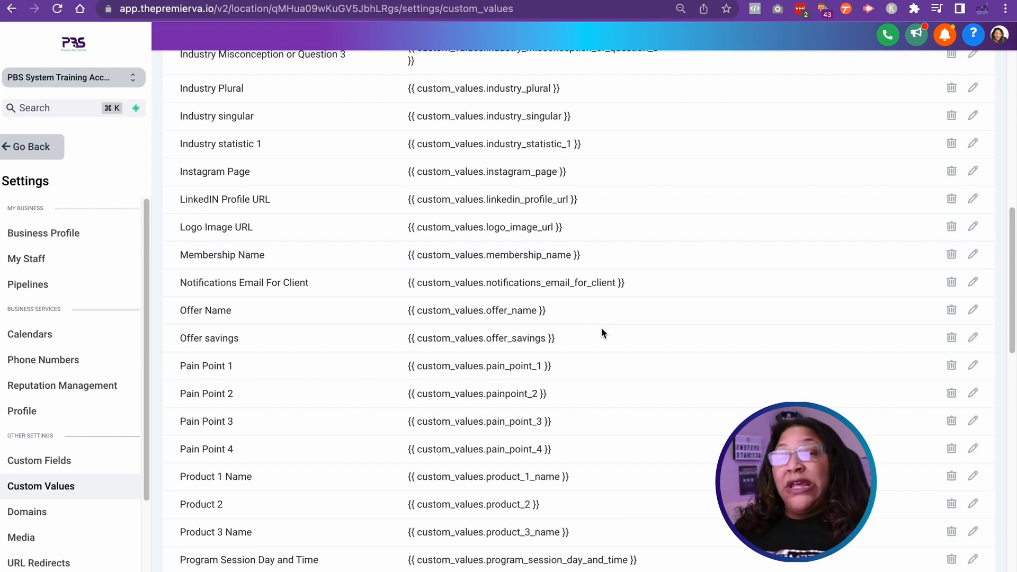
scroll(600, 318, up, 7)
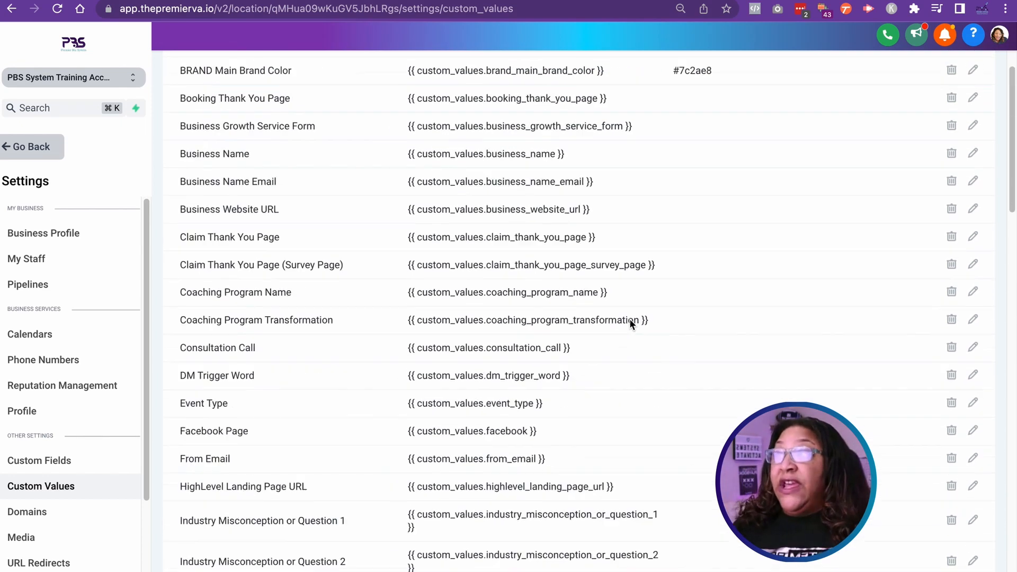
scroll(629, 319, up, 5)
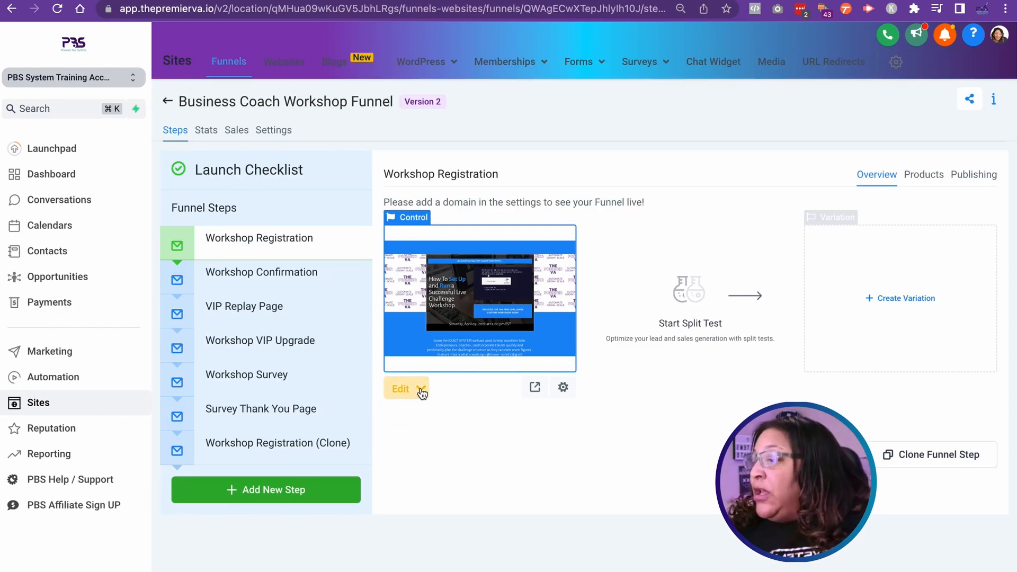
Step: Switch to the workshop landing page in the page builder and examine its sections from the hero down to the ticket options
click(405, 387)
click(424, 420)
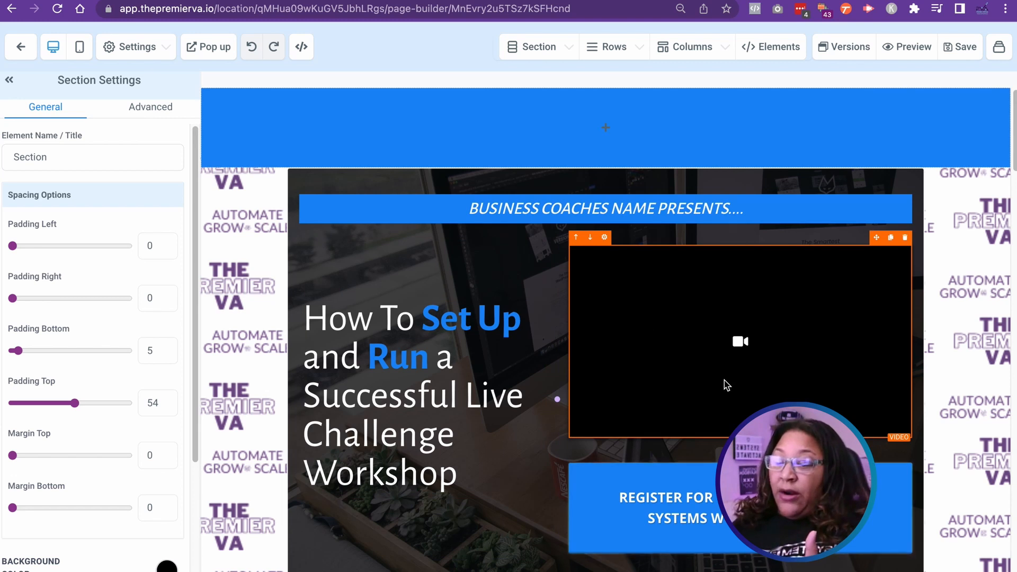
scroll(726, 384, down, 1)
scroll(726, 385, down, 1)
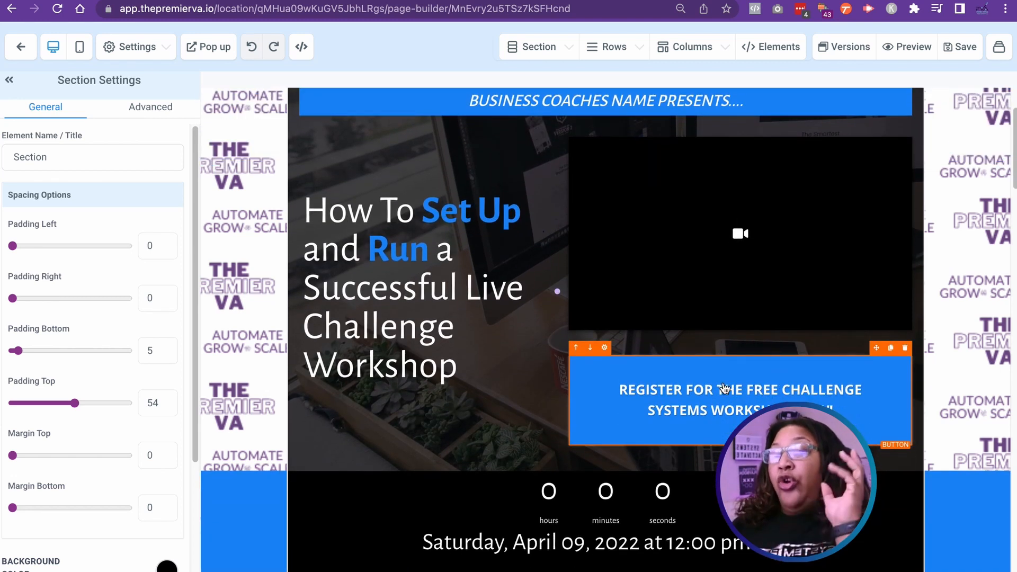
scroll(725, 388, down, 2)
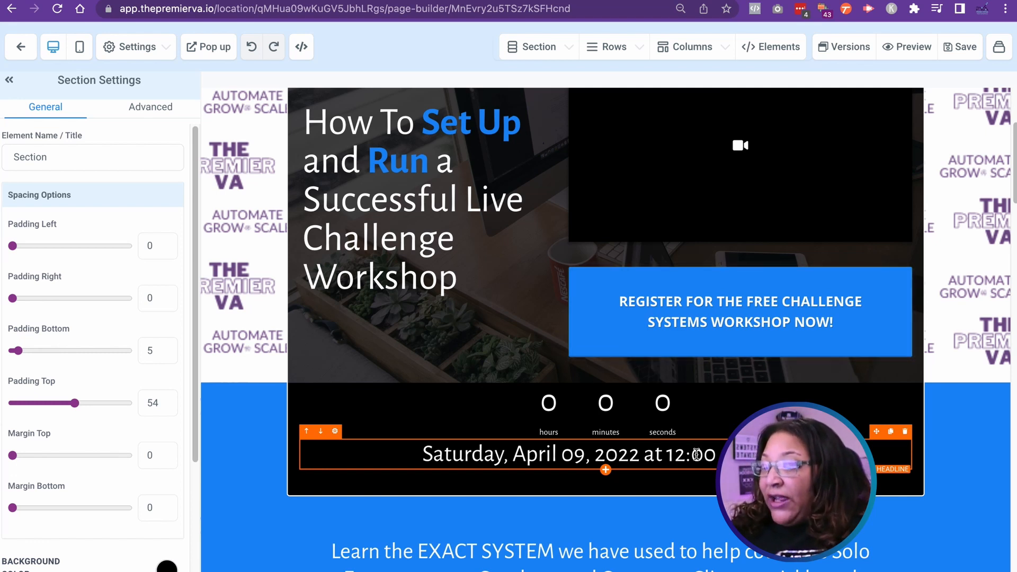
scroll(697, 454, down, 5)
scroll(696, 454, down, 12)
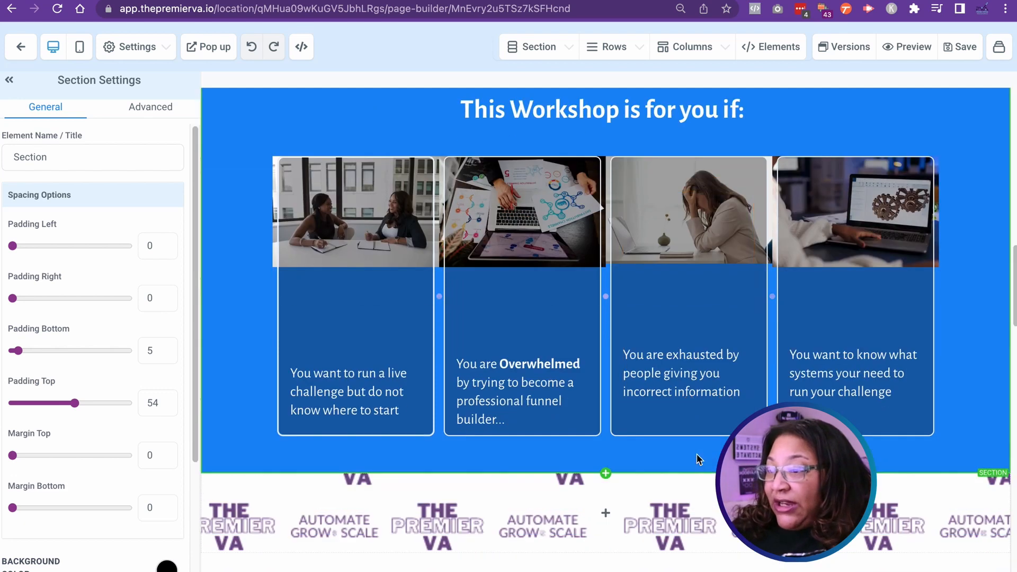
scroll(697, 455, down, 10)
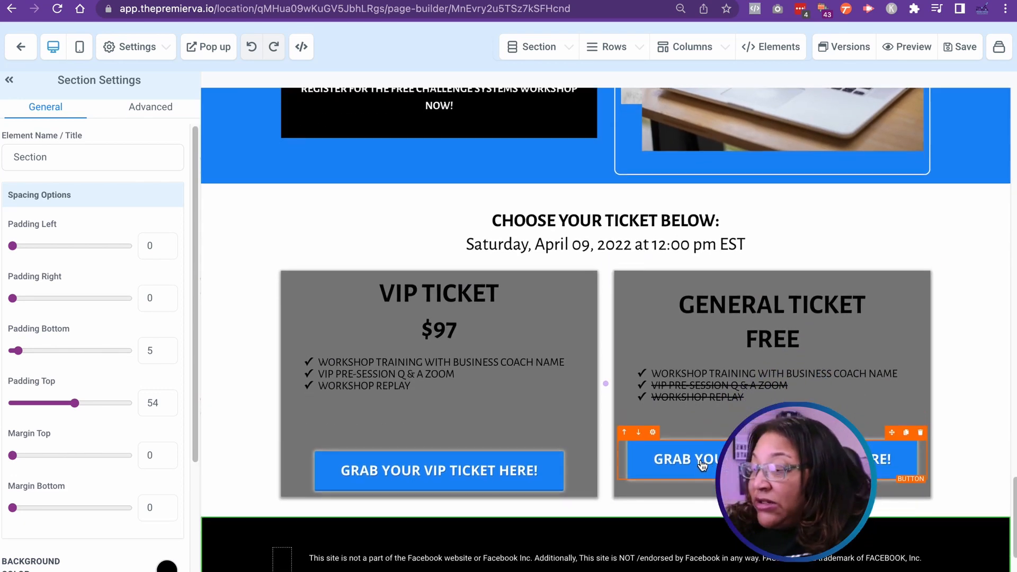
scroll(699, 464, down, 1)
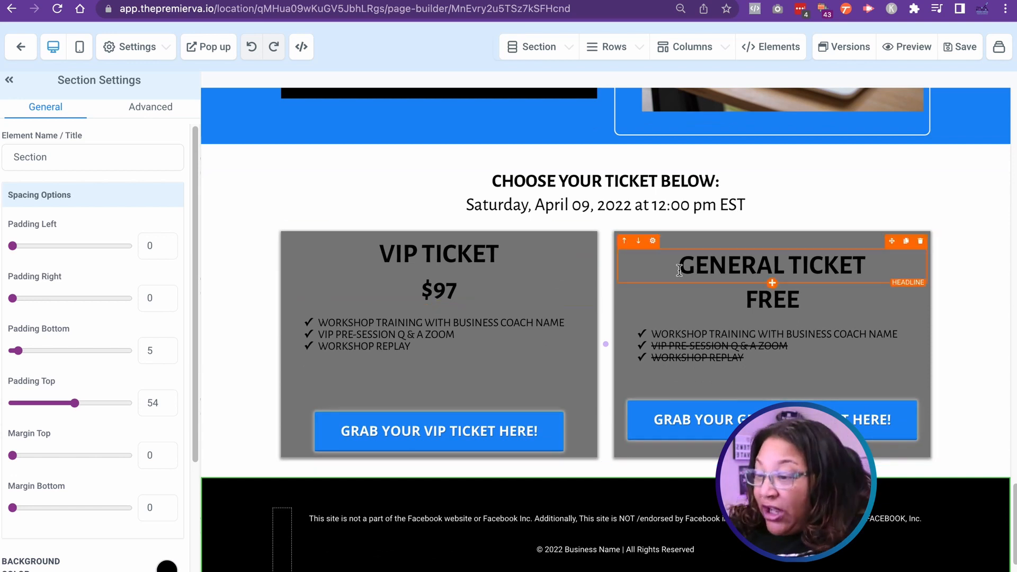
Step: Select the event date headline above the ticket options and compare it with the date line under the countdown timer
click(638, 210)
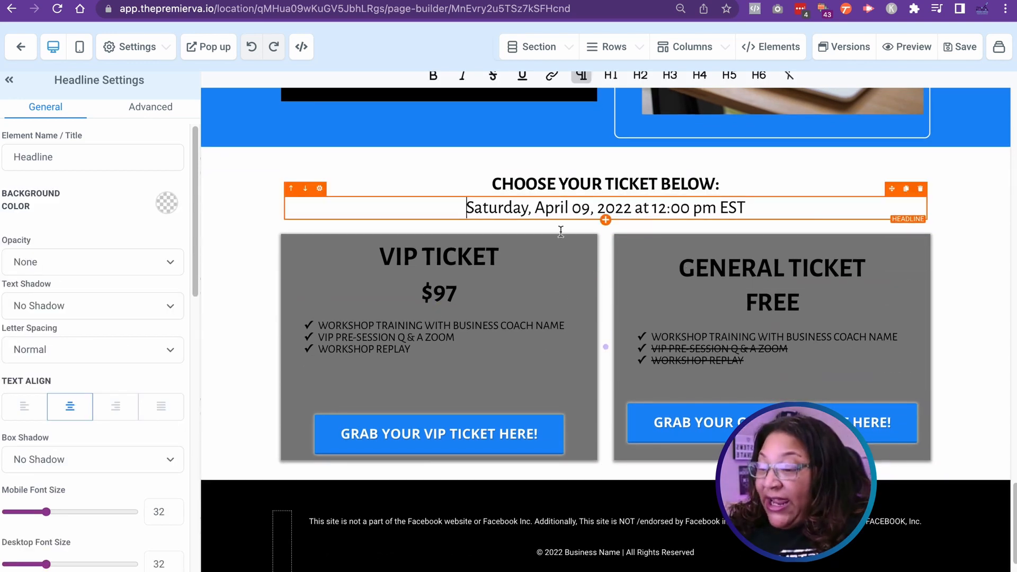
scroll(758, 251, up, 7)
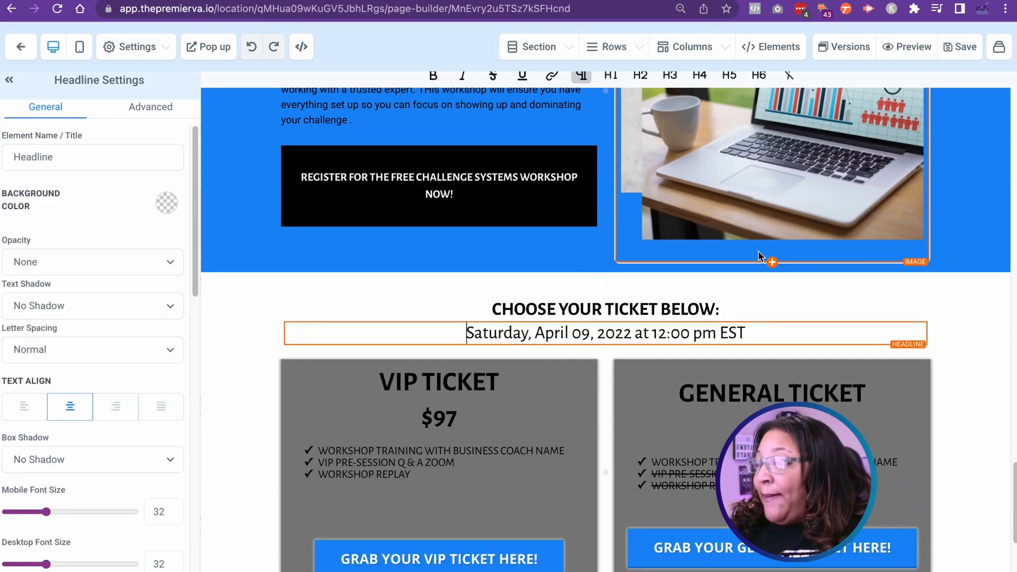
scroll(757, 252, up, 10)
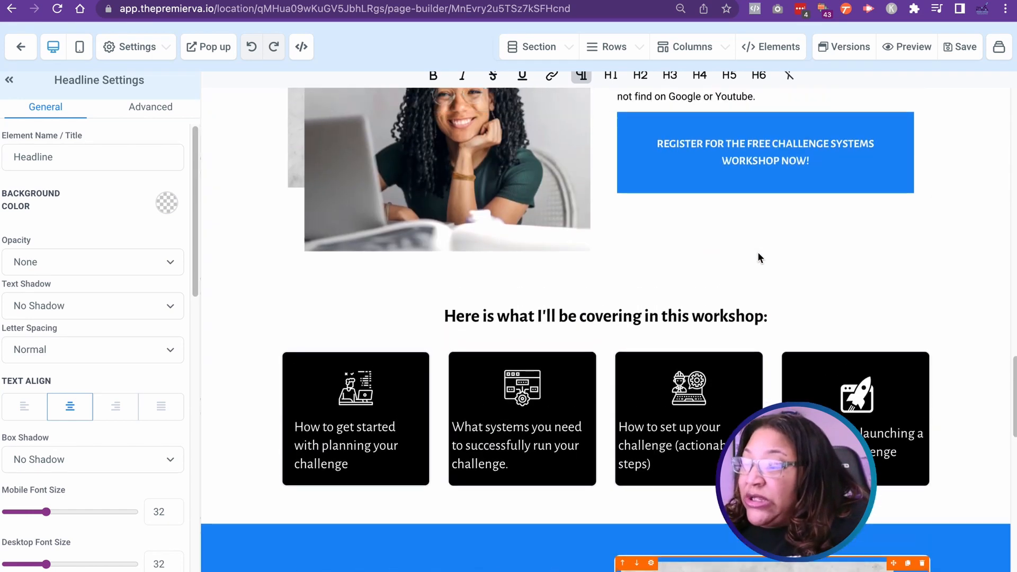
scroll(757, 253, up, 15)
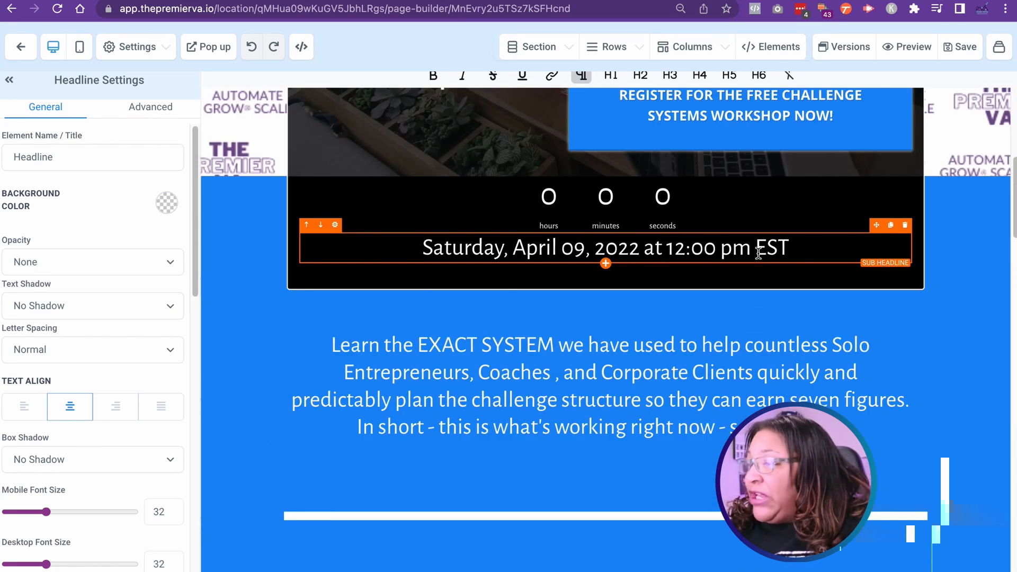
scroll(738, 341, up, 1)
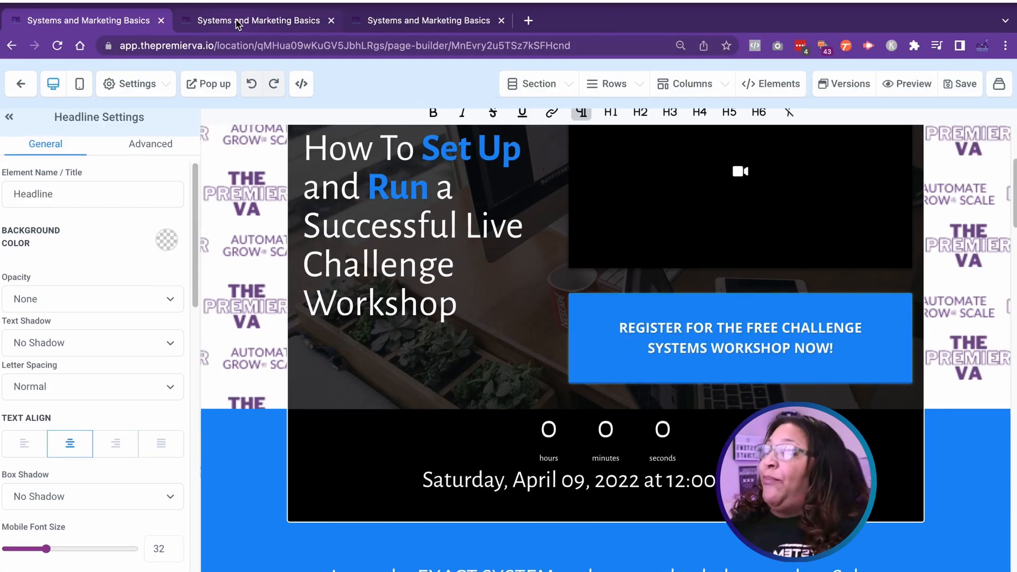
Step: Return to the custom values list and look through it for the workshop date and time entries
click(236, 21)
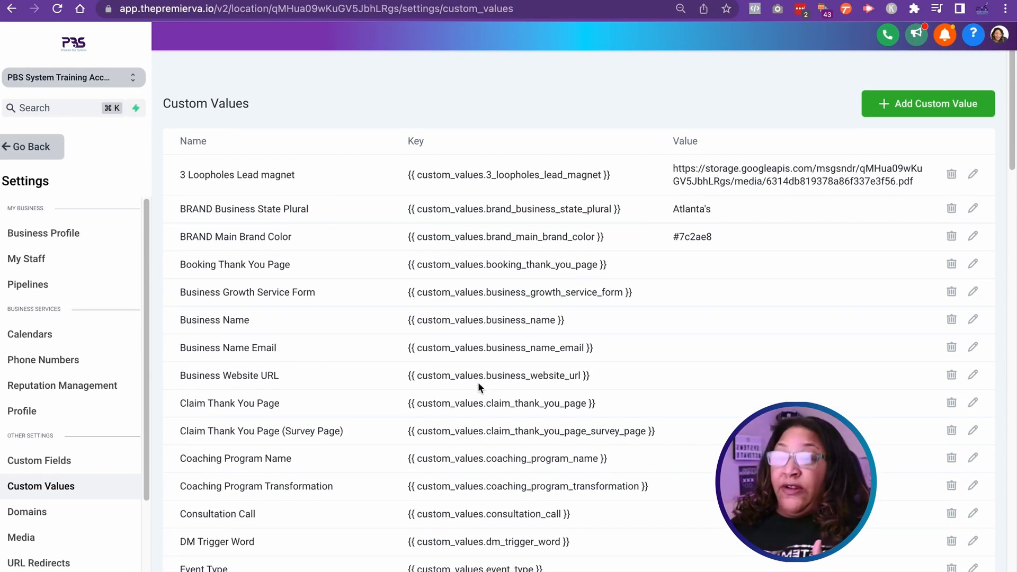
scroll(480, 382, down, 15)
scroll(570, 376, down, 15)
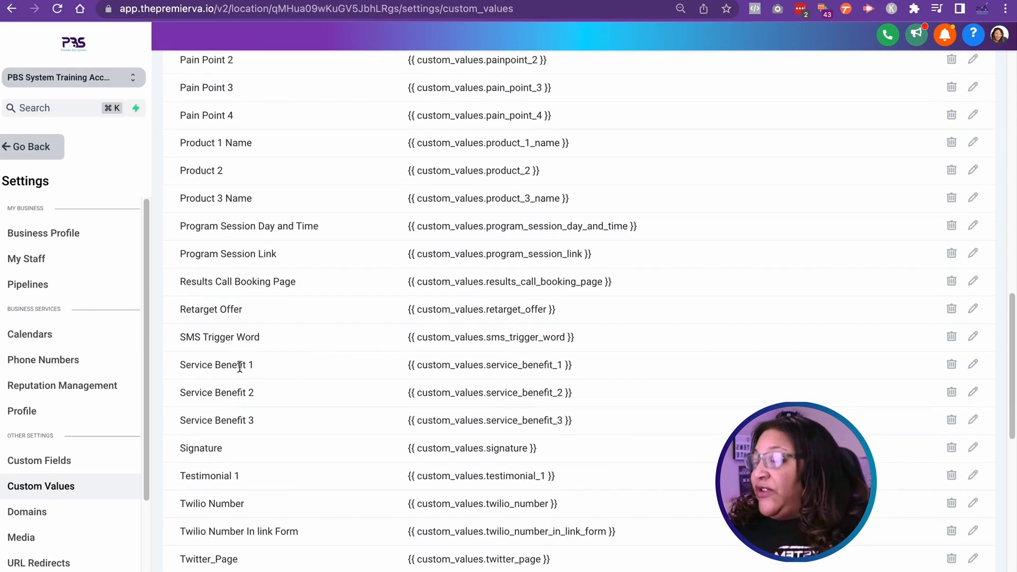
scroll(440, 389, down, 1)
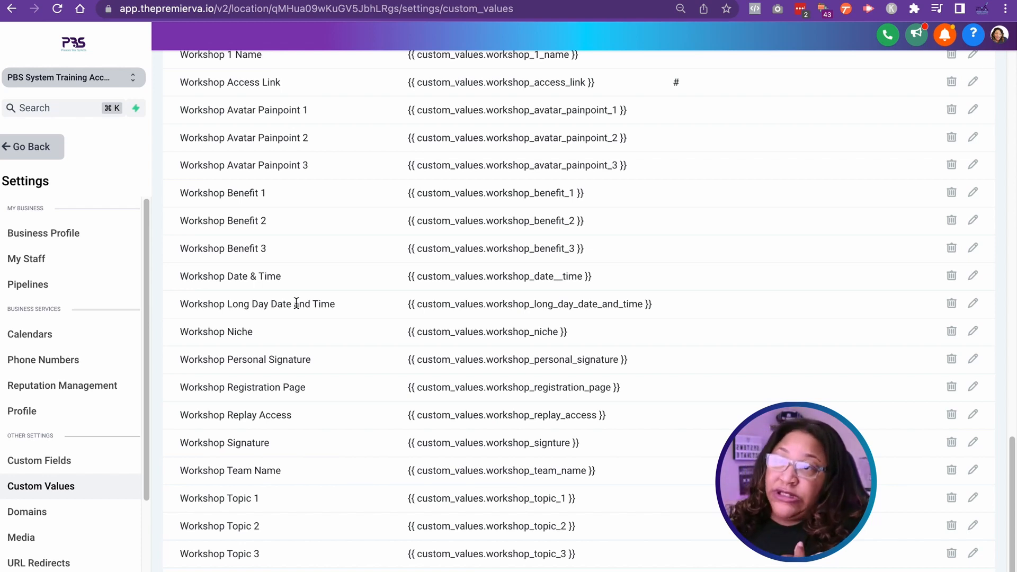
scroll(483, 333, up, 1)
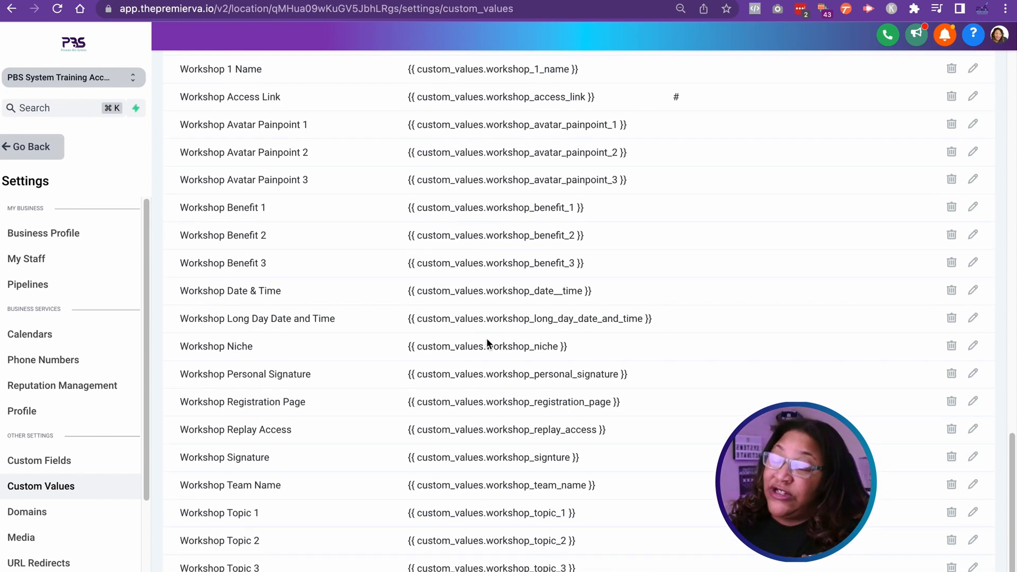
scroll(486, 341, up, 20)
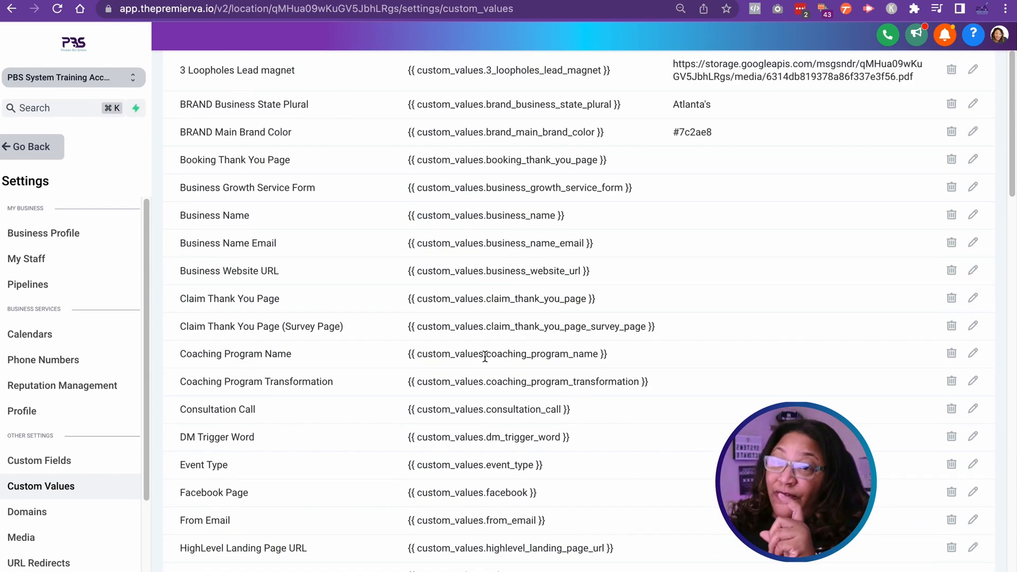
scroll(485, 357, up, 2)
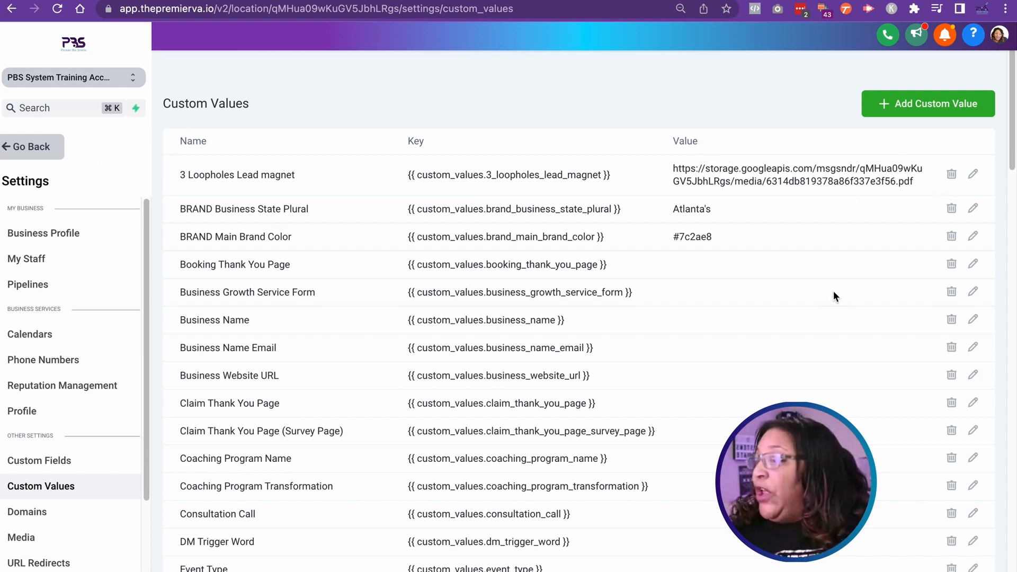
Step: Start a new custom value and name it "Challenge Workshop Long Date and Time"
click(924, 108)
click(427, 134)
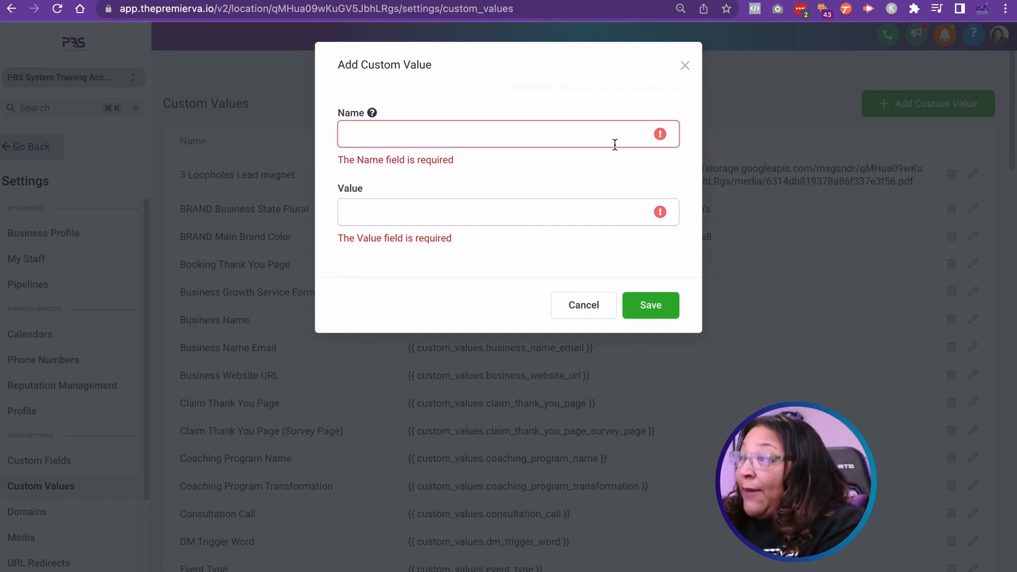
text(Challenge Workshop Long)
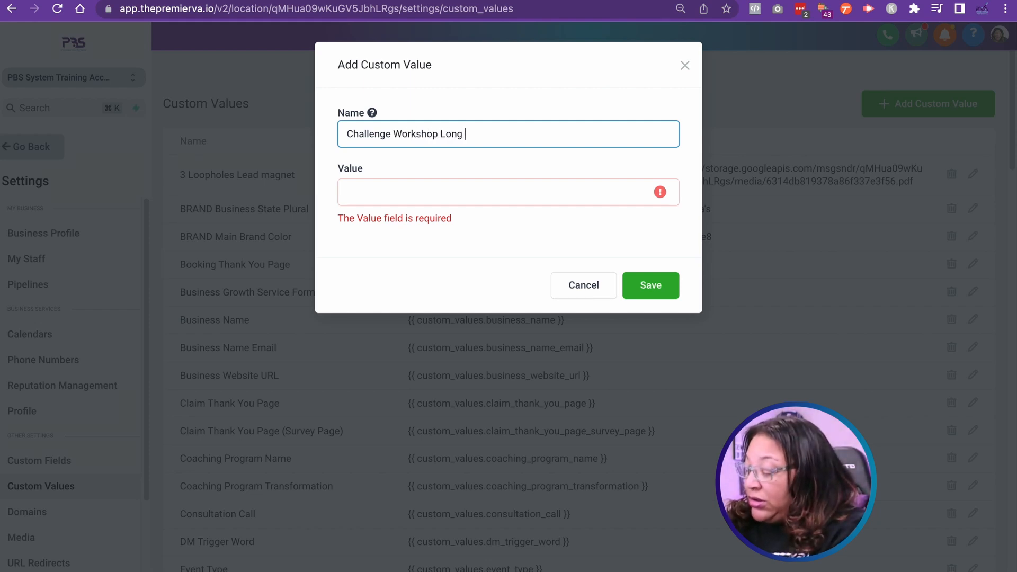
text(Time)
Step: Set the new custom value to "Thursday, January 26, 2023 at 7:00 pm EST" and save it
click(400, 189)
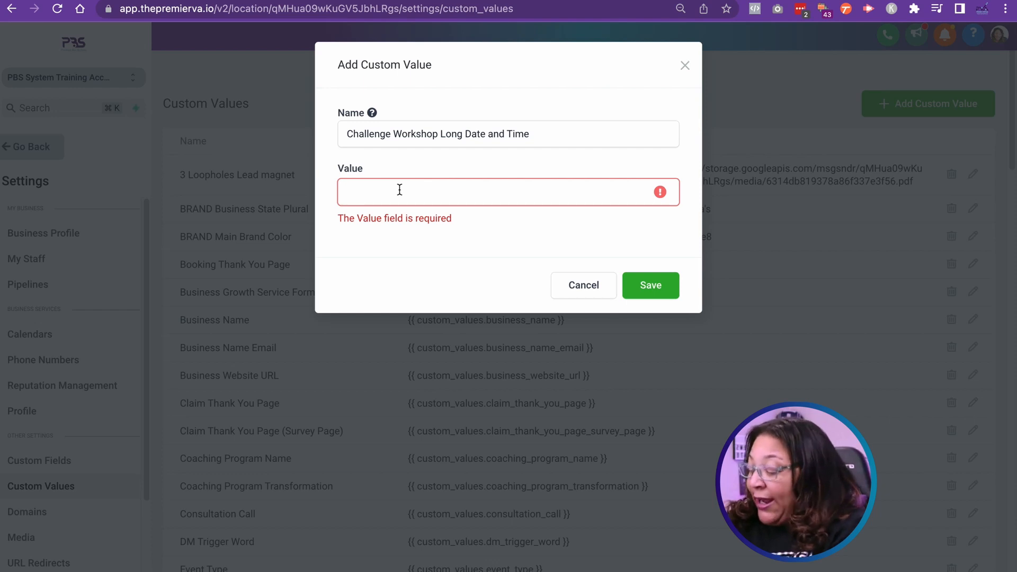
text(Janua)
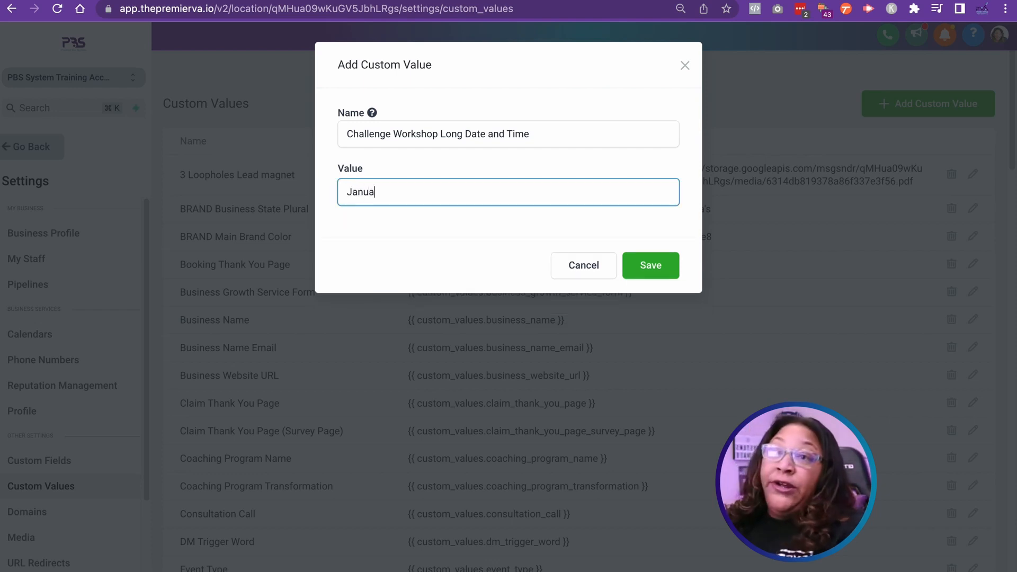
text(ry 23, 2023)
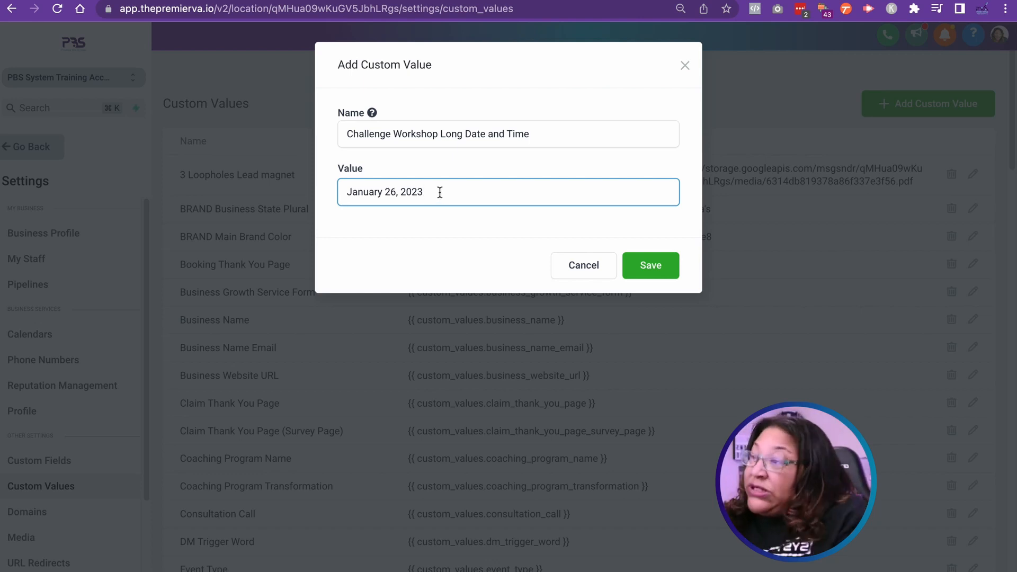
text(Thursday)
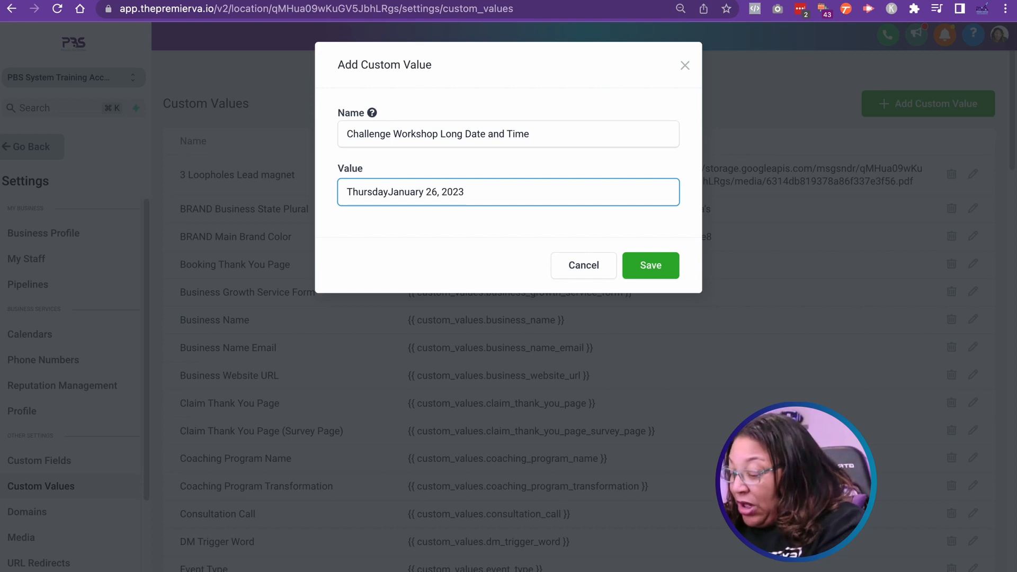
text(,)
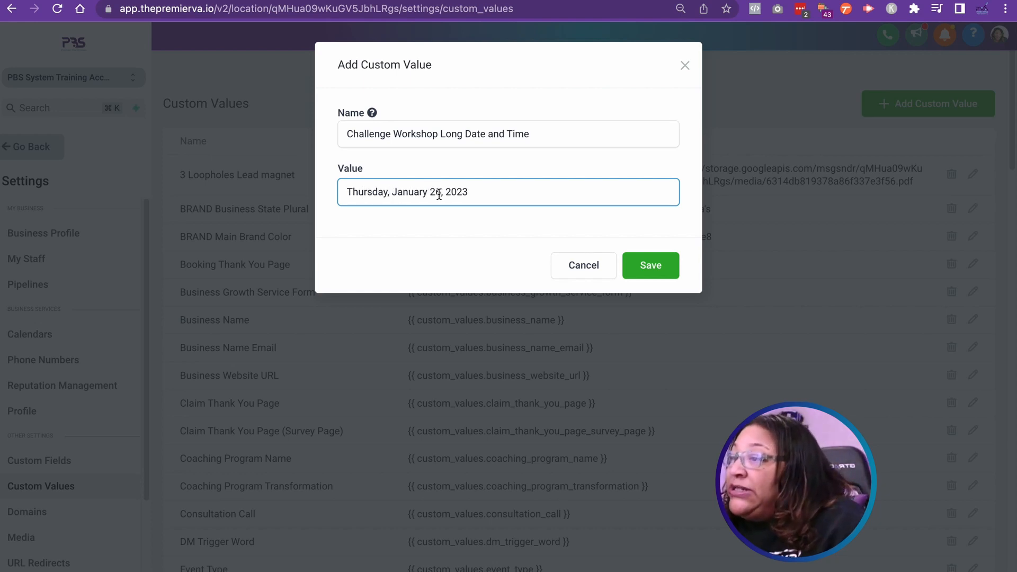
click(473, 194)
text(at 7:00 pm EST)
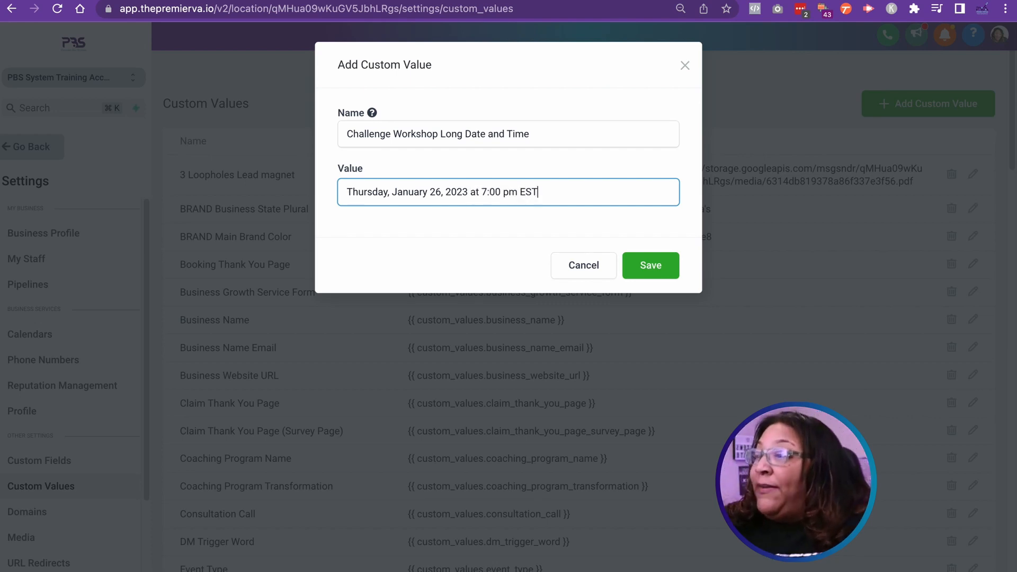
click(649, 272)
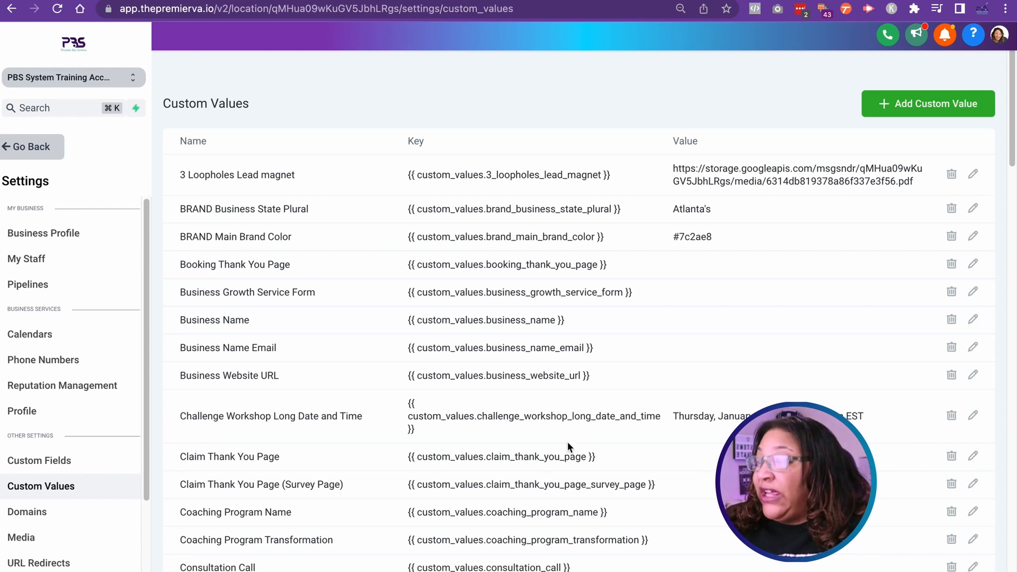
Step: Copy the key of the Challenge Workshop Long Date and Time custom value from the list
triple_click(407, 424)
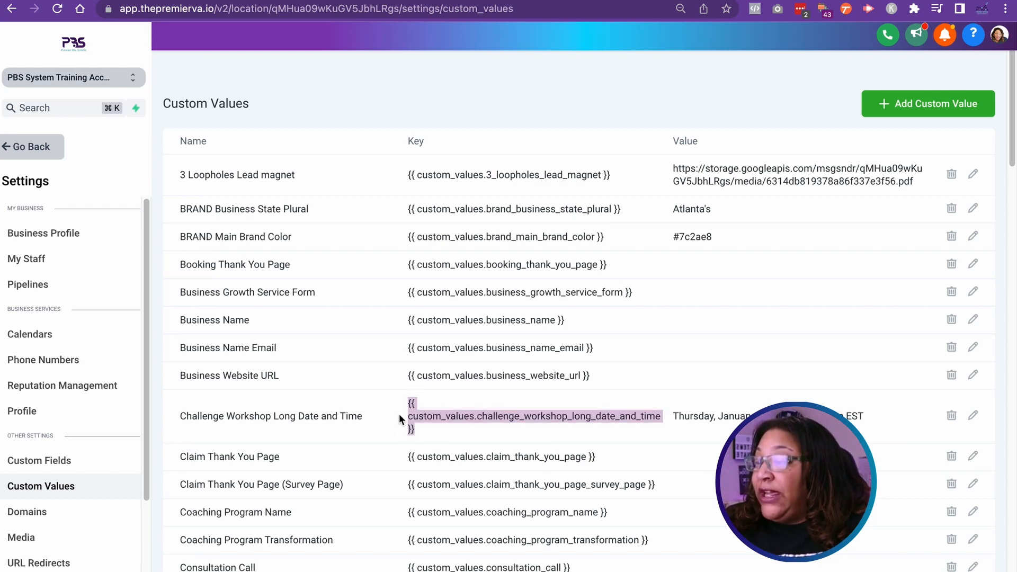
right_click(424, 415)
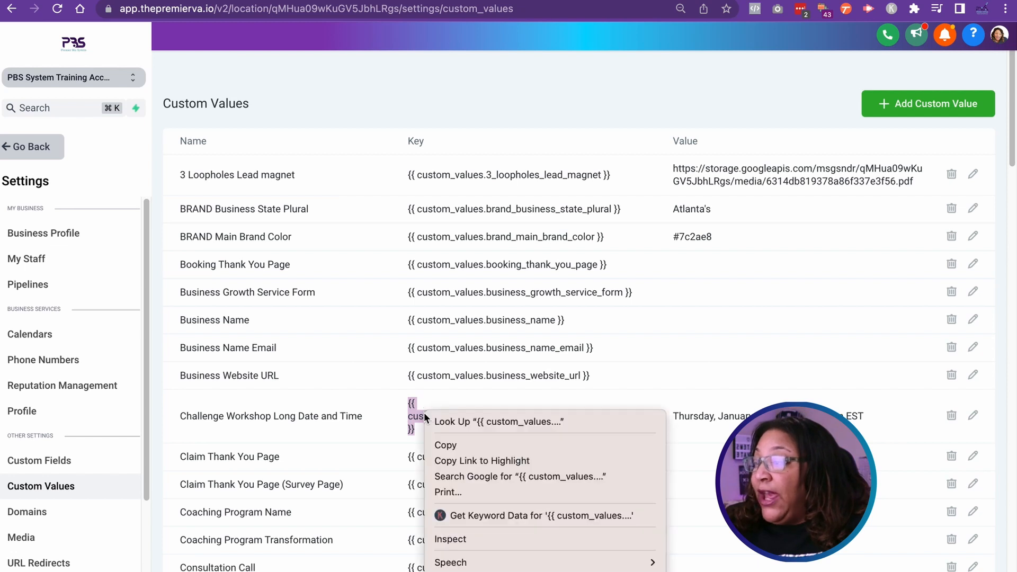
click(450, 445)
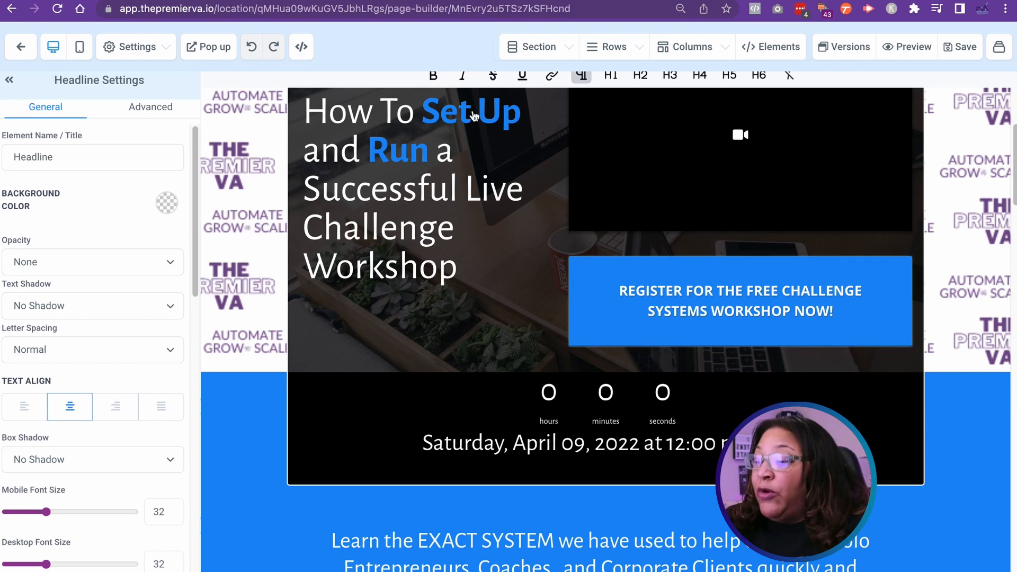
Step: In the page builder, replace the date line under the countdown timer with {{ custom_values.challenge_workshop_long_date_and_time }}, without an extra blank line, and save the page
click(461, 434)
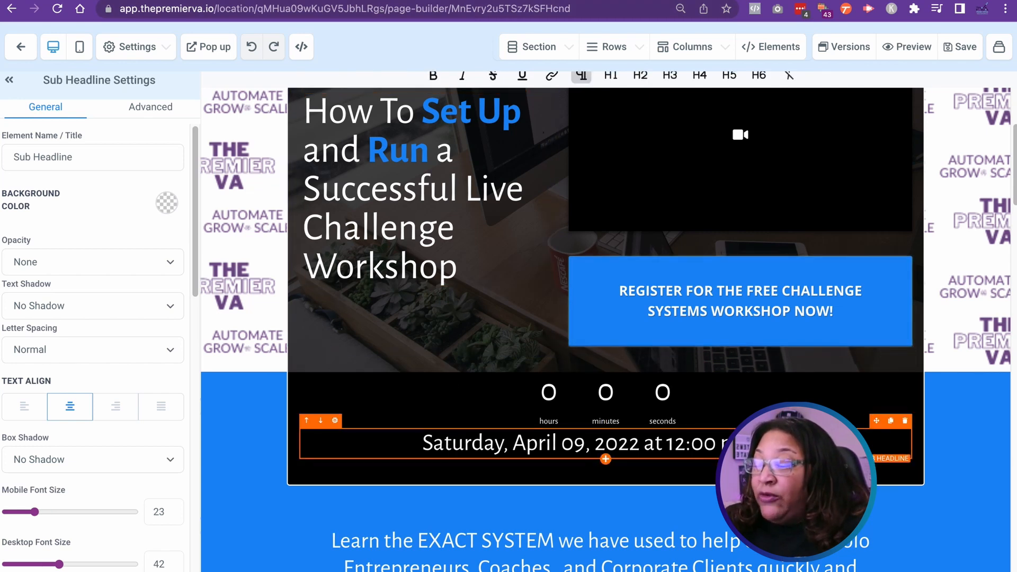
drag(710, 442, 414, 448)
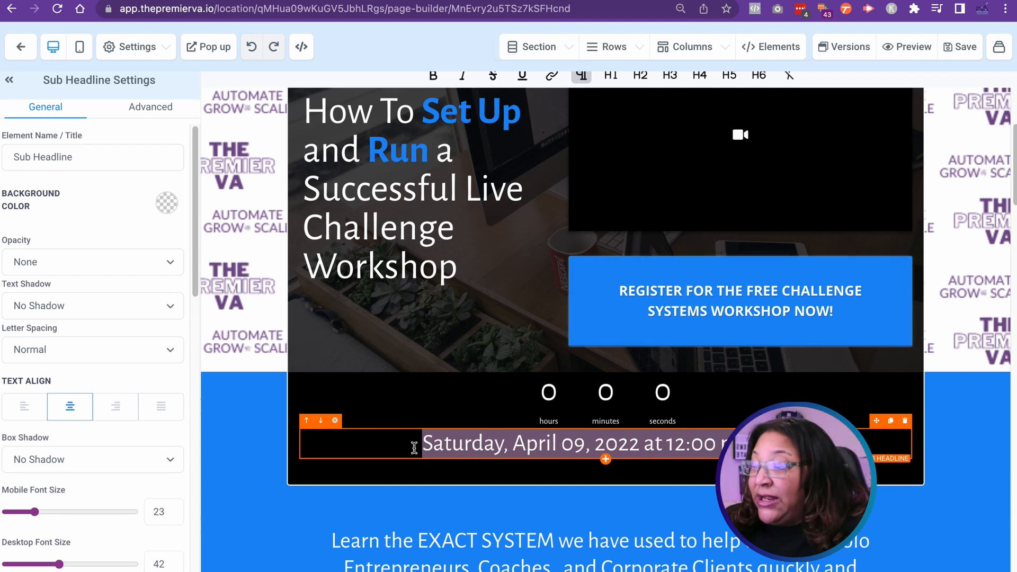
key(super+v)
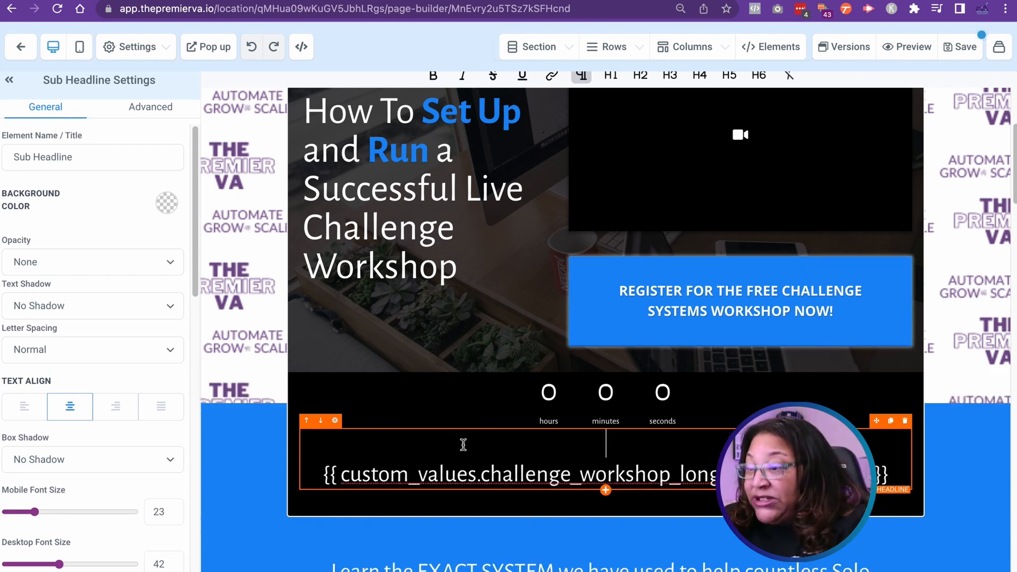
click(322, 475)
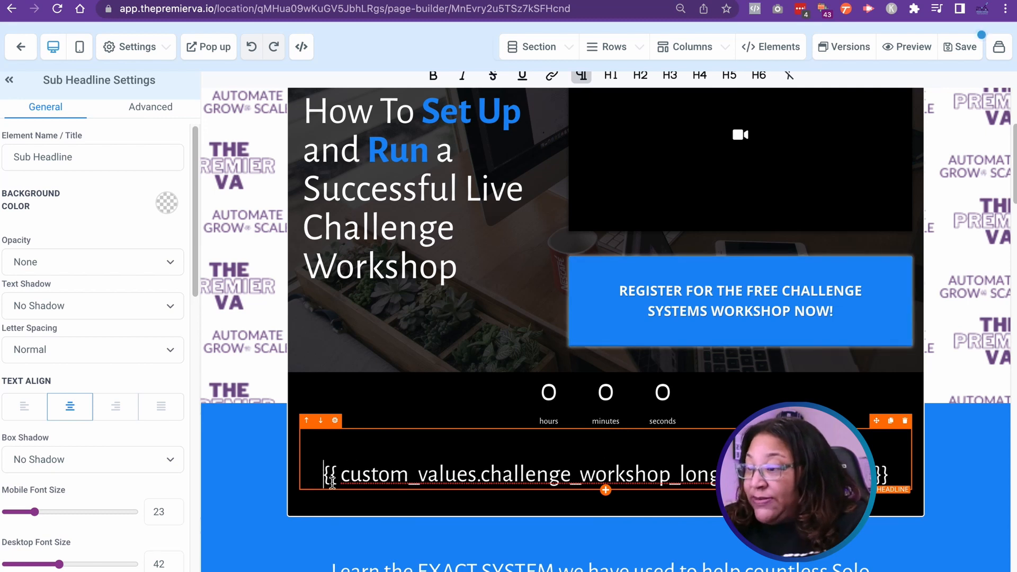
key(BackSpace)
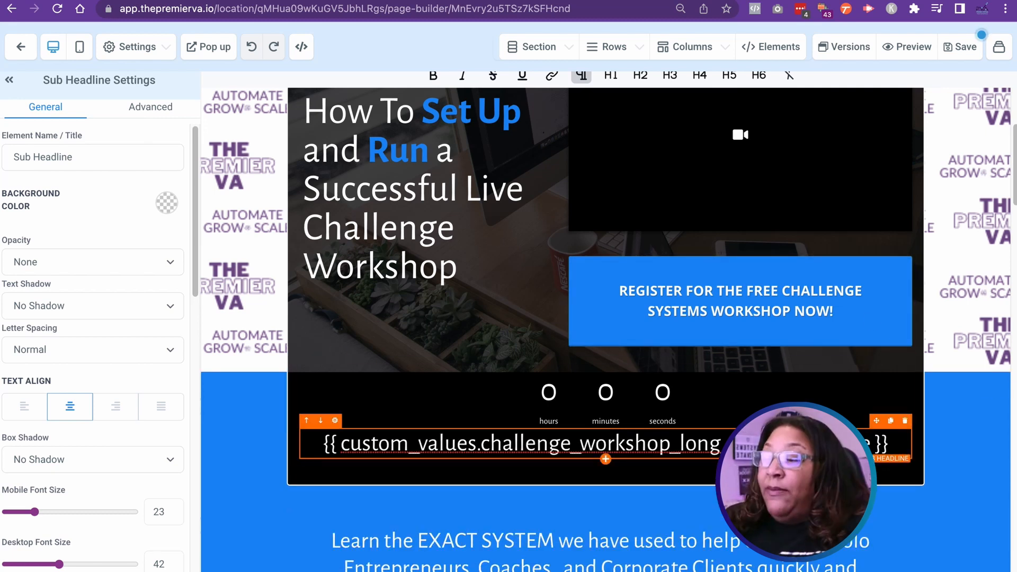
click(964, 48)
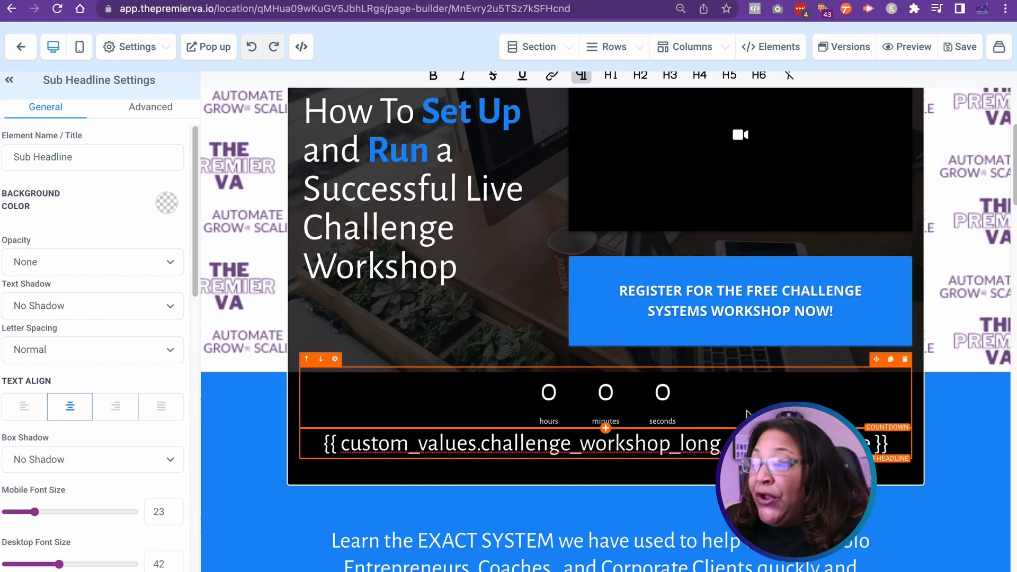
Step: Replace the date headline above the ticket options with the same custom value key, remove the blank line above it, and save the page
scroll(744, 416, down, 3)
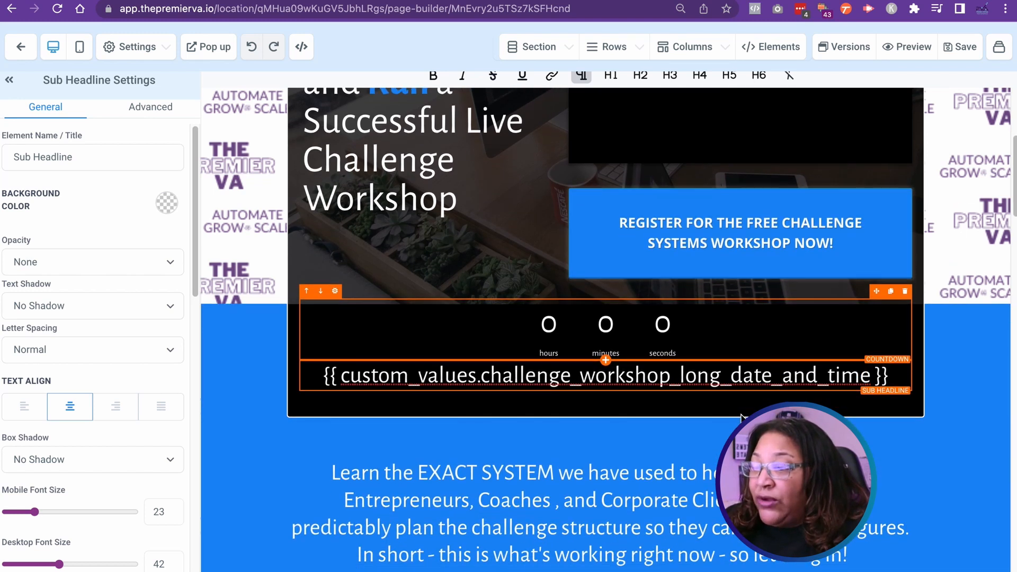
scroll(740, 418, down, 3)
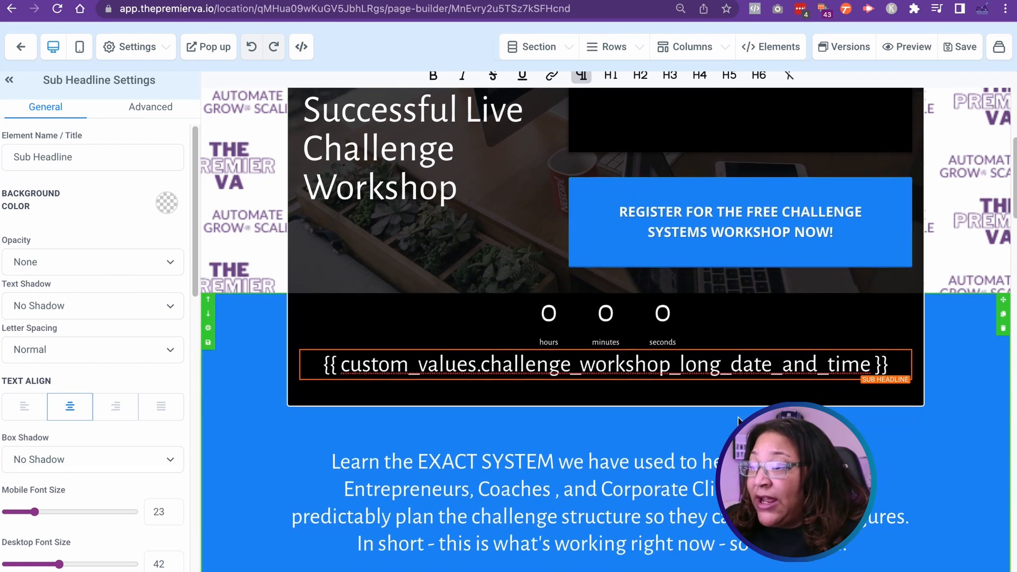
scroll(740, 419, down, 2)
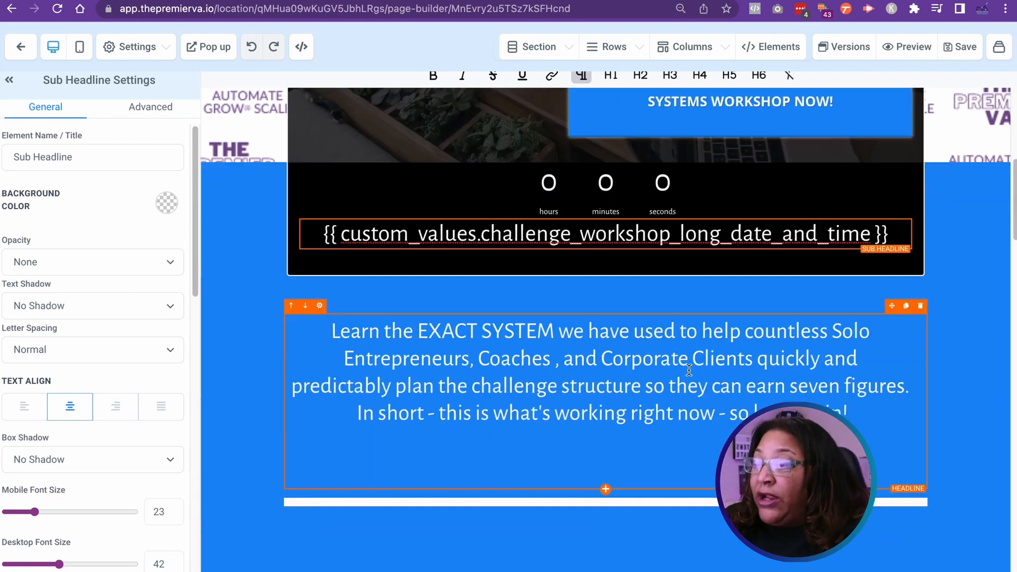
scroll(688, 397, down, 15)
scroll(687, 415, down, 20)
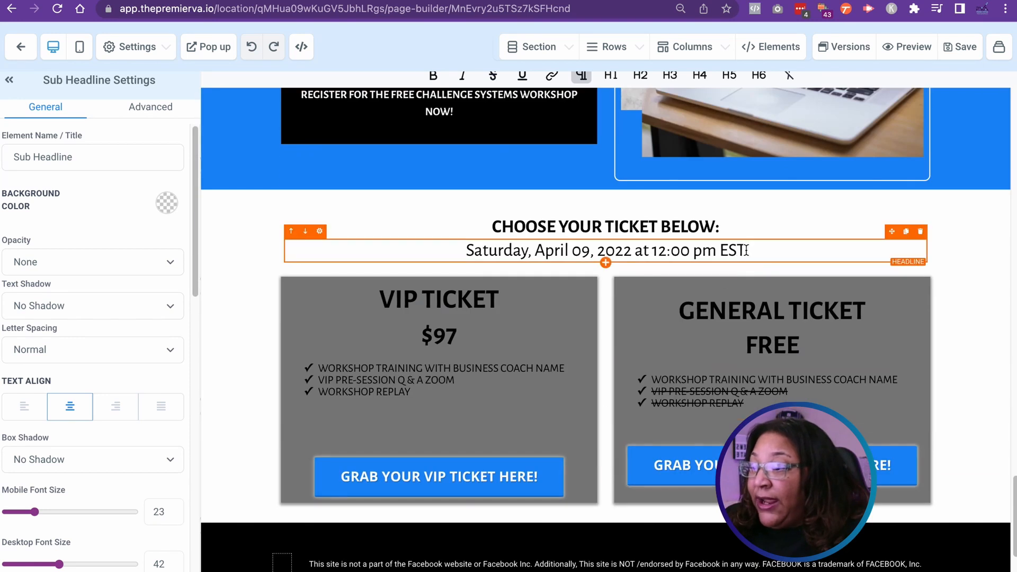
click(450, 247)
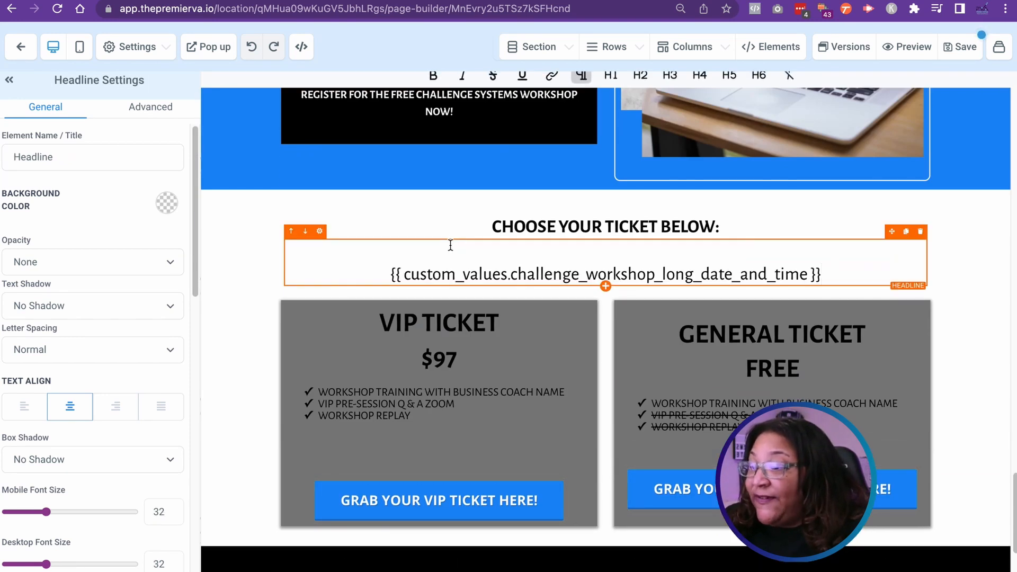
click(494, 245)
key(BackSpace)
click(959, 47)
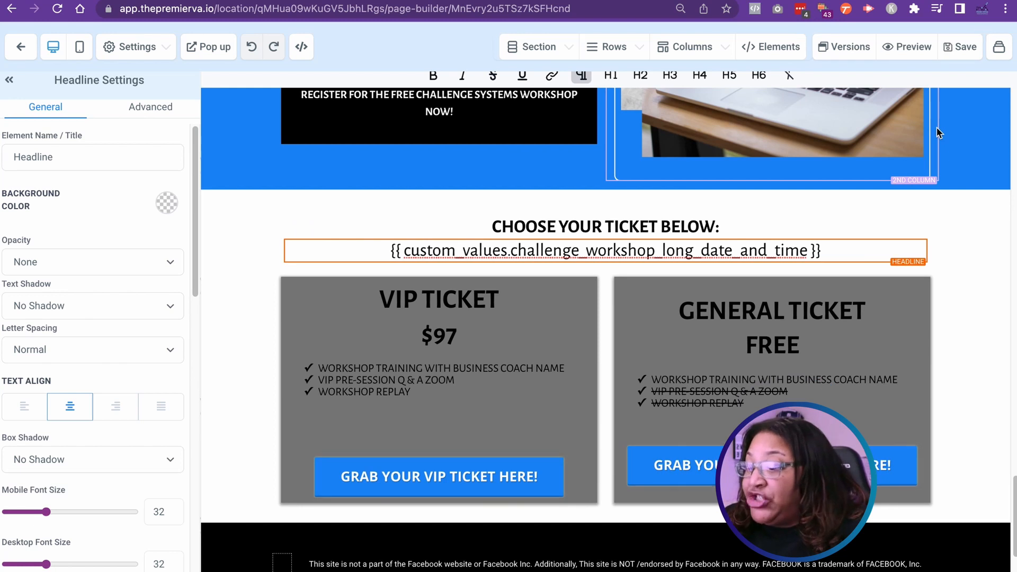
Step: Preview the landing page, check the workshop date under the hero and above the ticket options, and close the registration pop-up
click(906, 47)
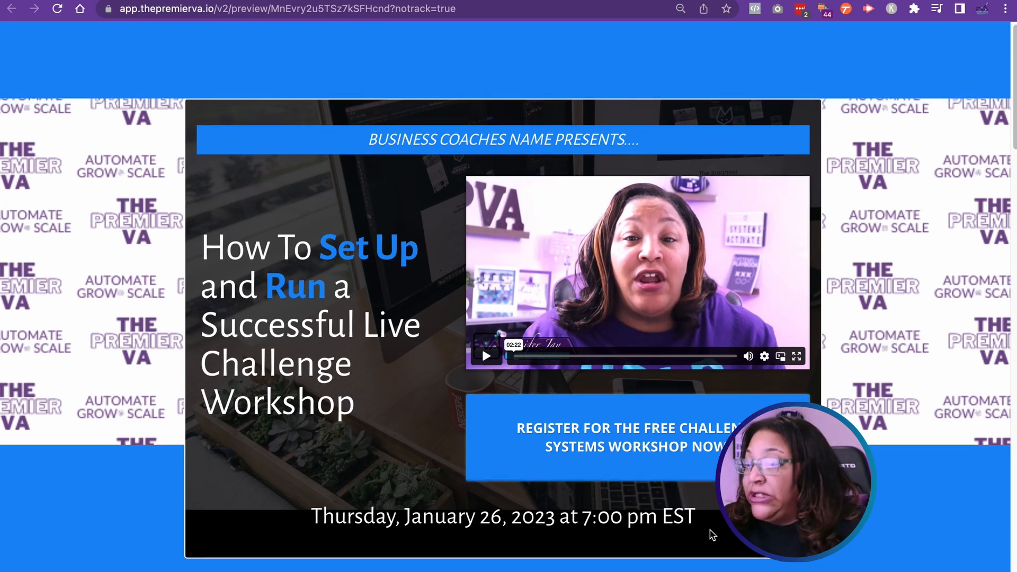
scroll(710, 534, down, 3)
scroll(644, 503, down, 20)
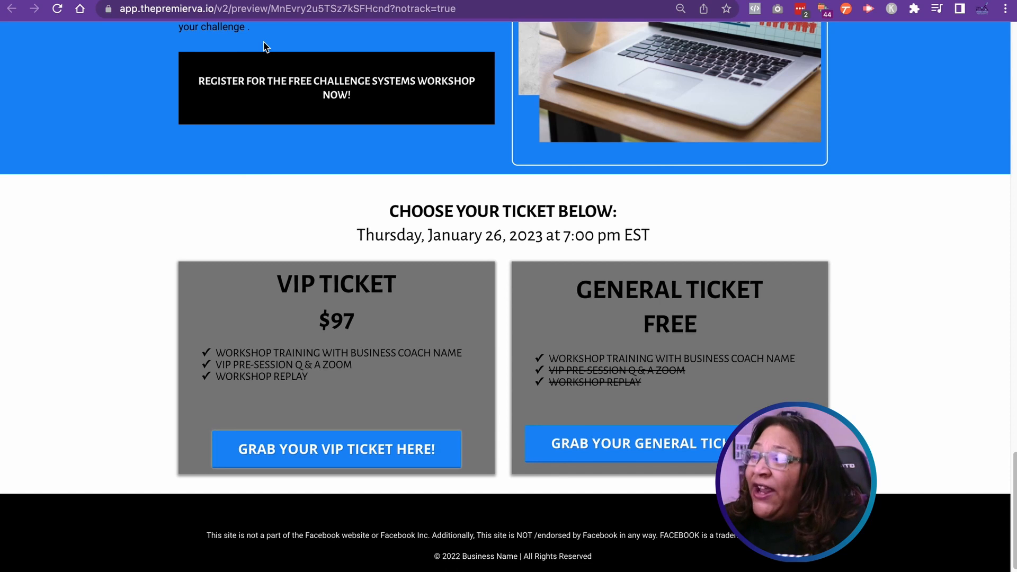
scroll(511, 271, down, 3)
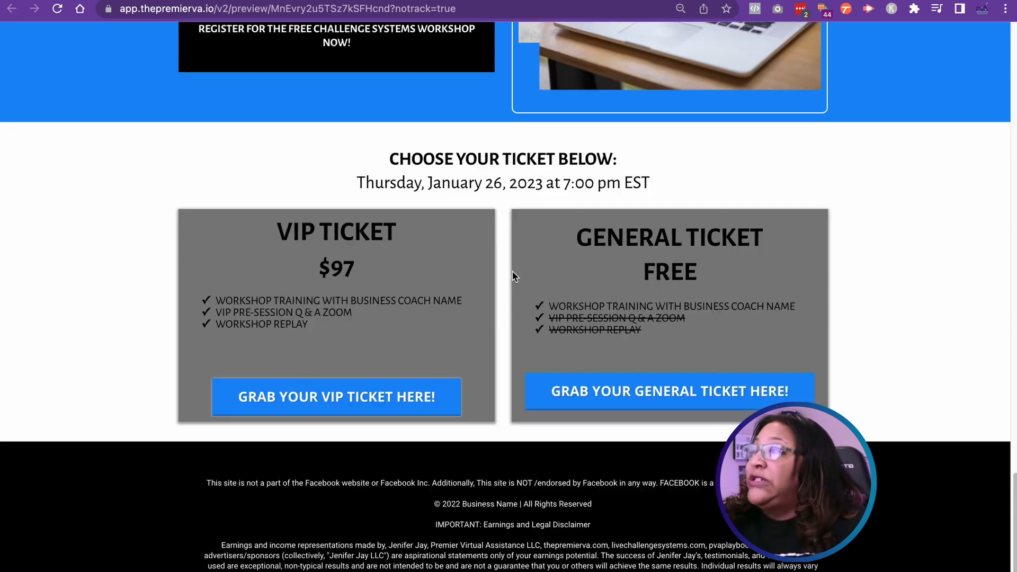
scroll(514, 275, up, 5)
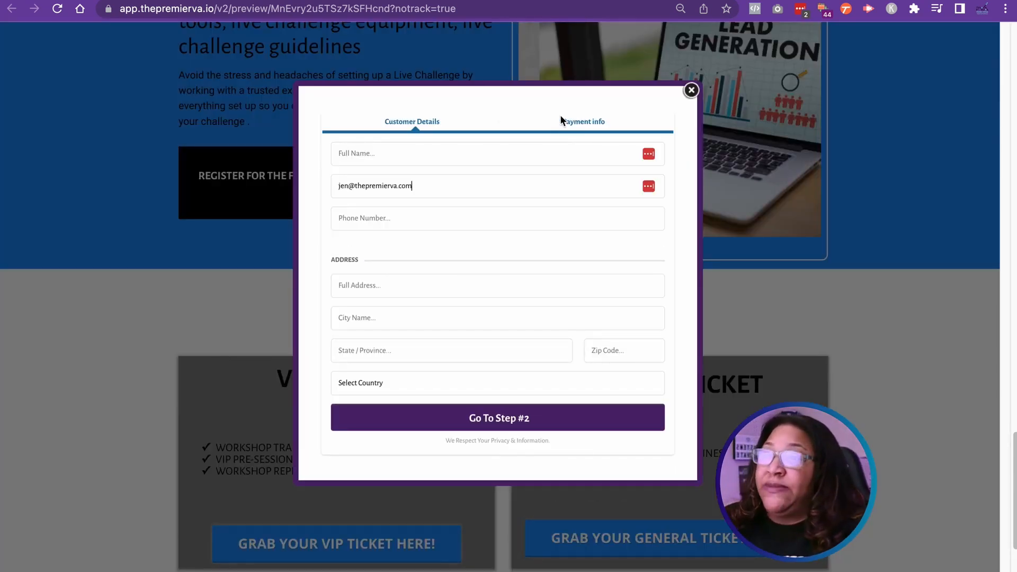
click(691, 90)
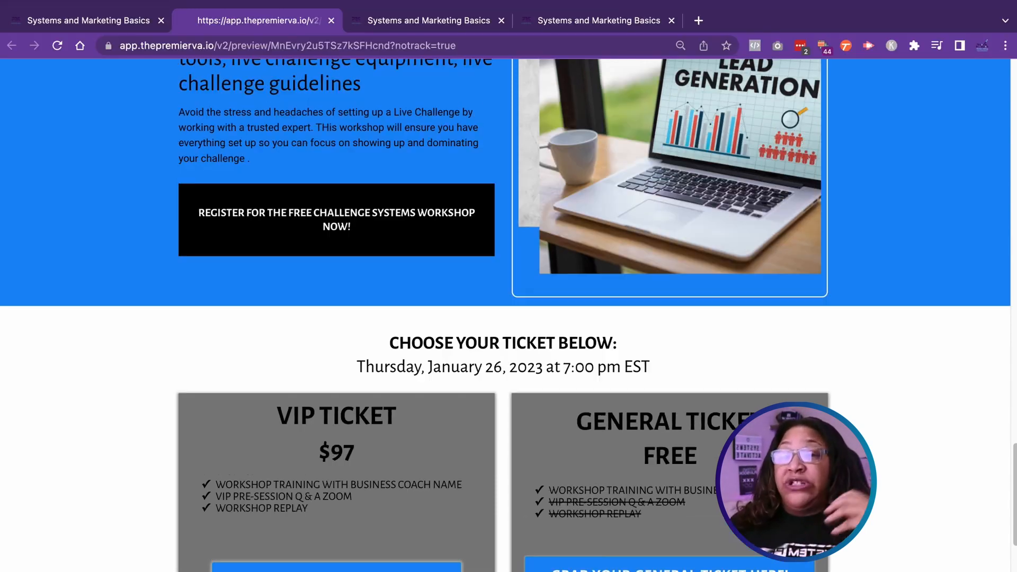
Step: Switch to the Webinar Workshop Series workflows, open the Confirmation workflow, and examine the custom values in its Confirmation Email message
click(583, 21)
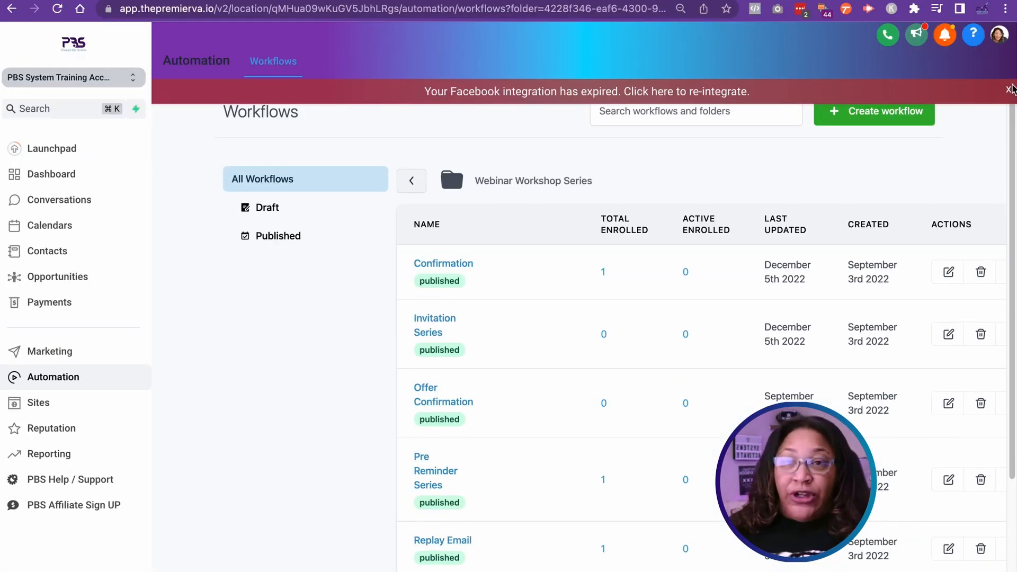
click(1008, 127)
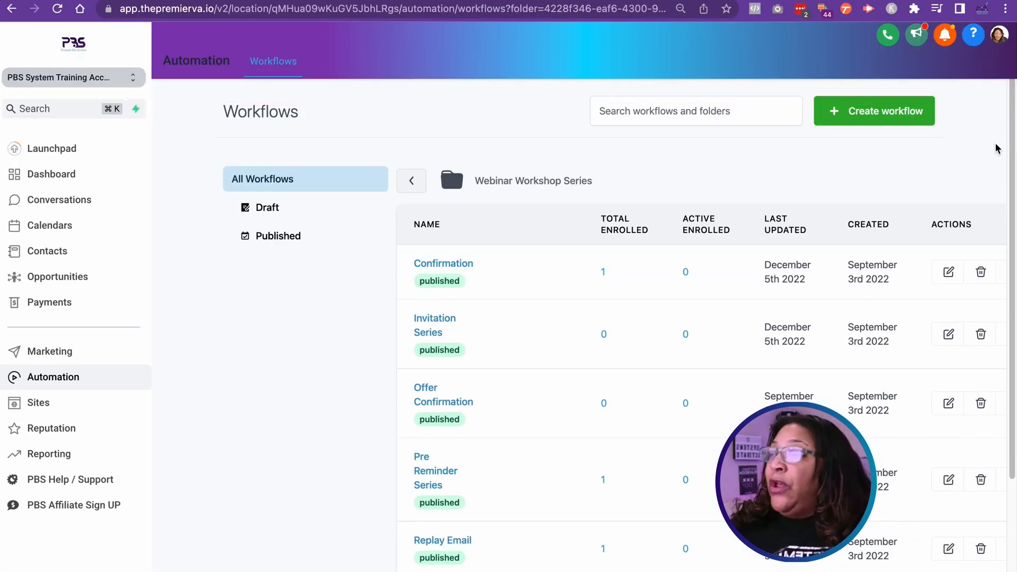
mouse_move(567, 267)
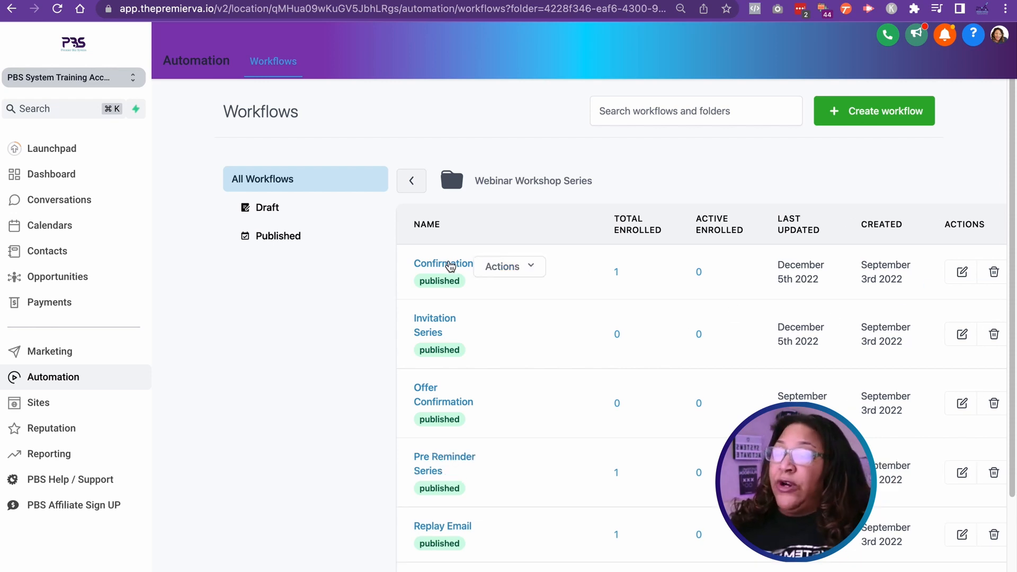
click(449, 268)
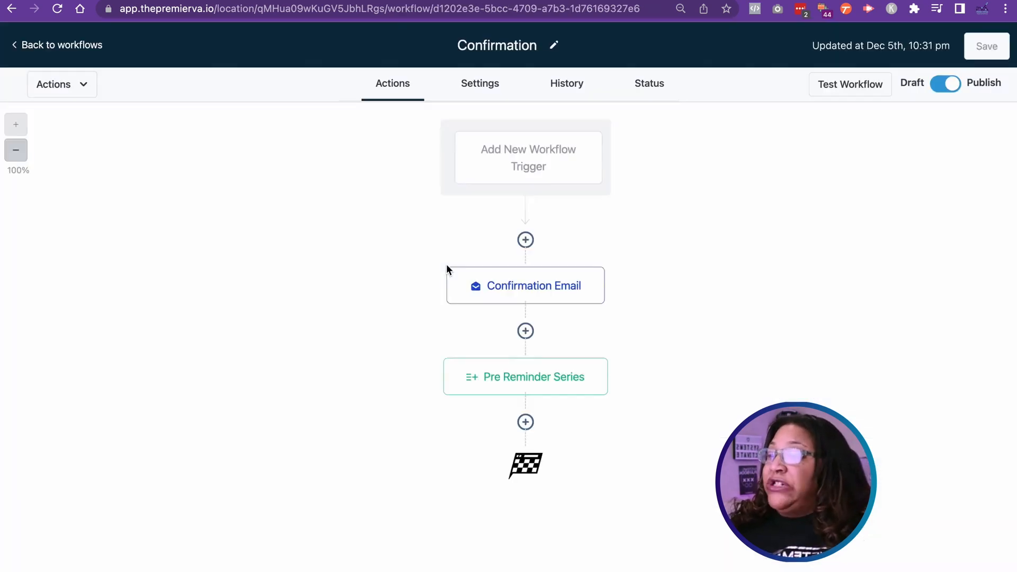
click(528, 289)
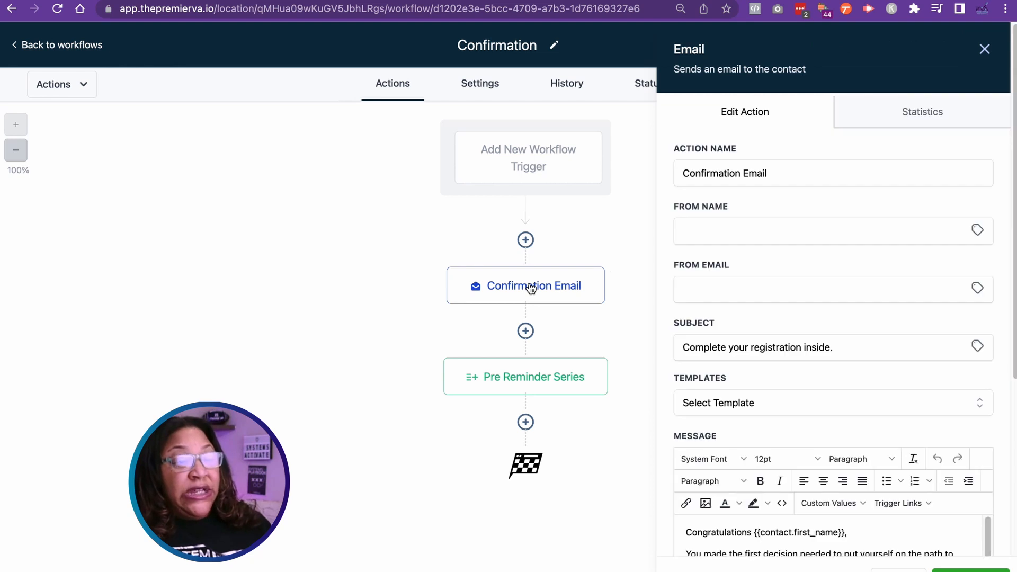
scroll(816, 349, down, 5)
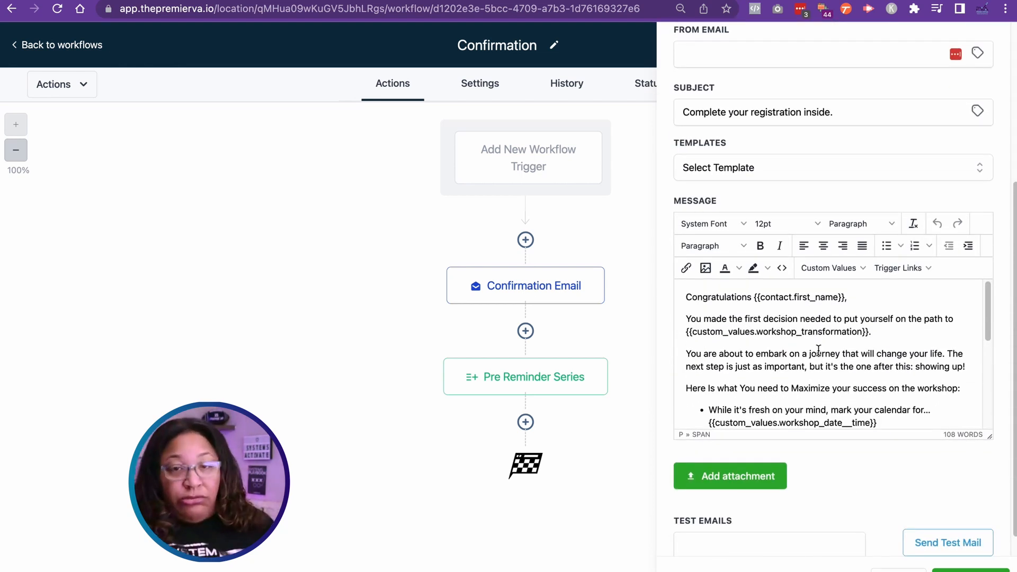
Step: In the custom values settings, set the Workshop Transformation value to "business automation made easy" and save it
scroll(818, 351, down, 1)
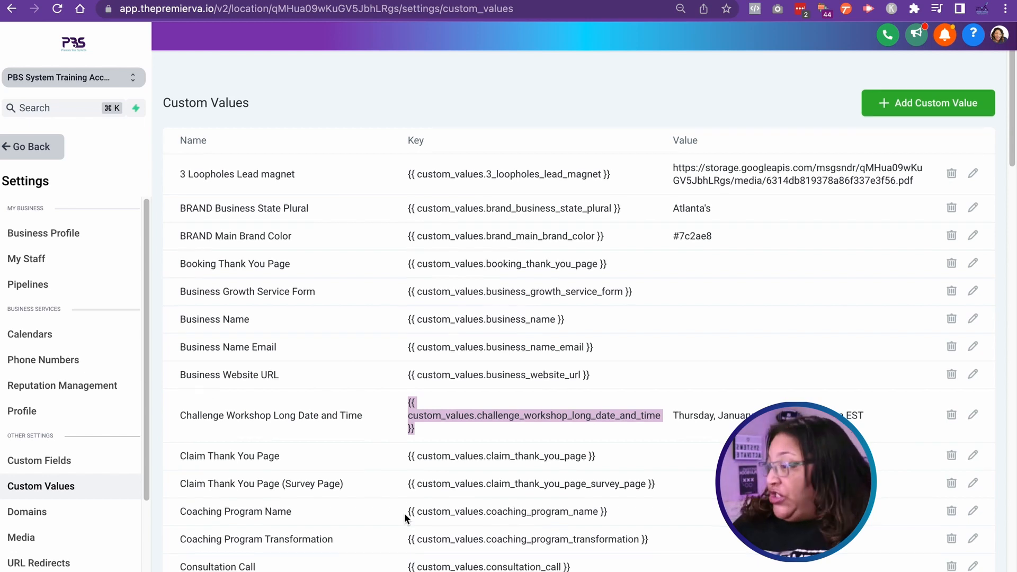
scroll(406, 513, down, 6)
scroll(434, 505, down, 20)
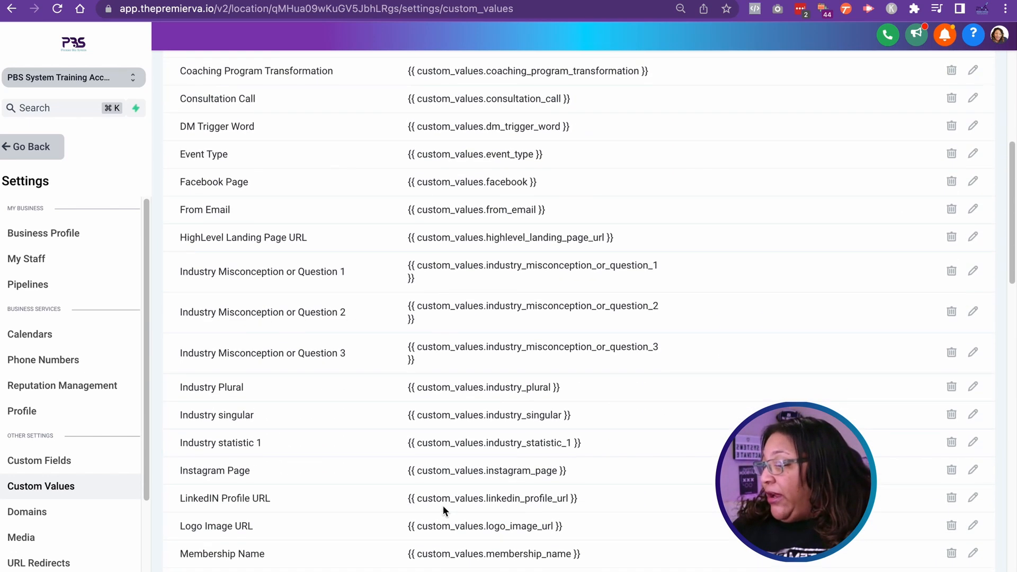
scroll(480, 477, down, 2)
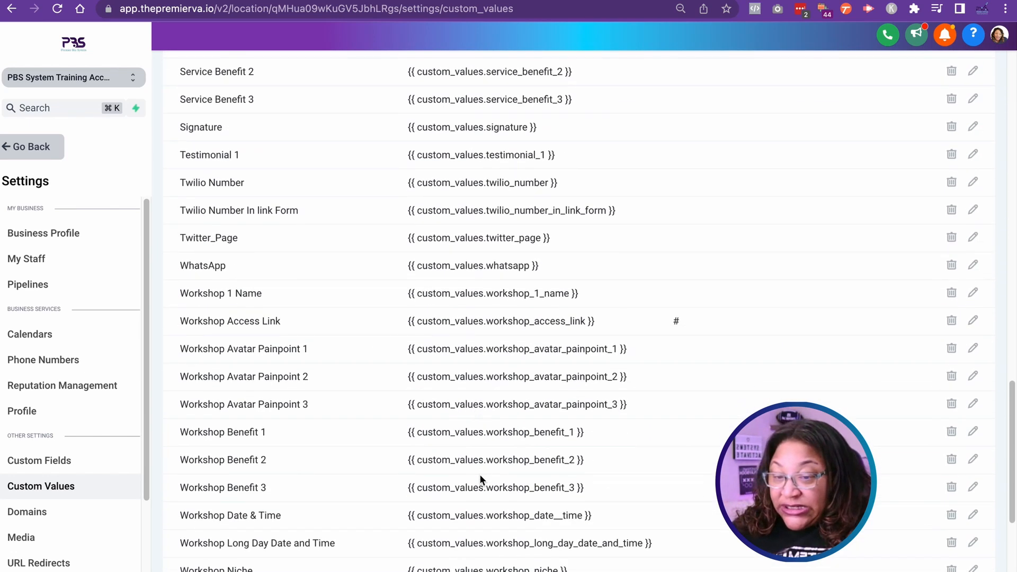
scroll(478, 475, down, 6)
click(973, 497)
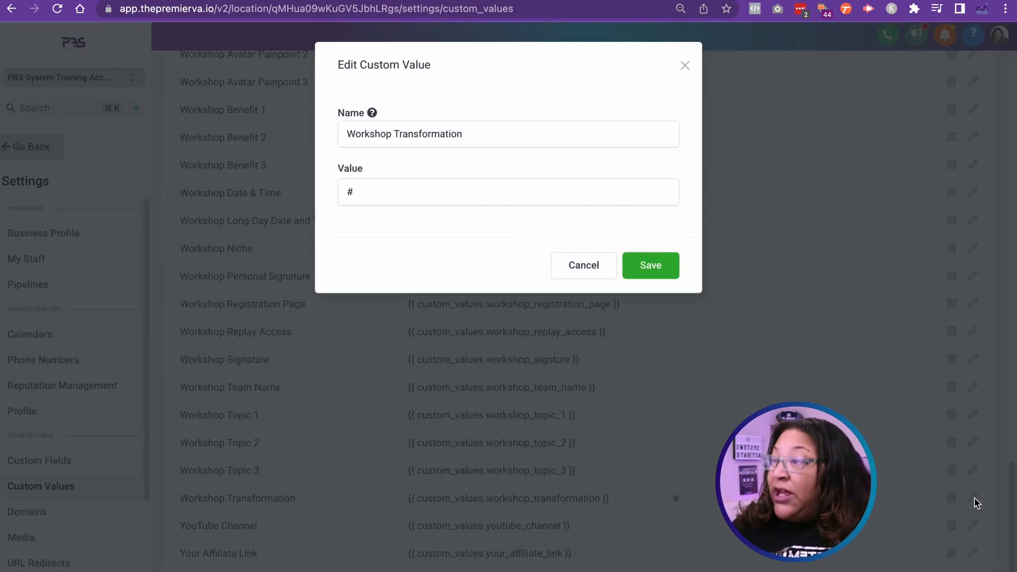
click(404, 186)
key(BackSpace)
text(Business automation made easy)
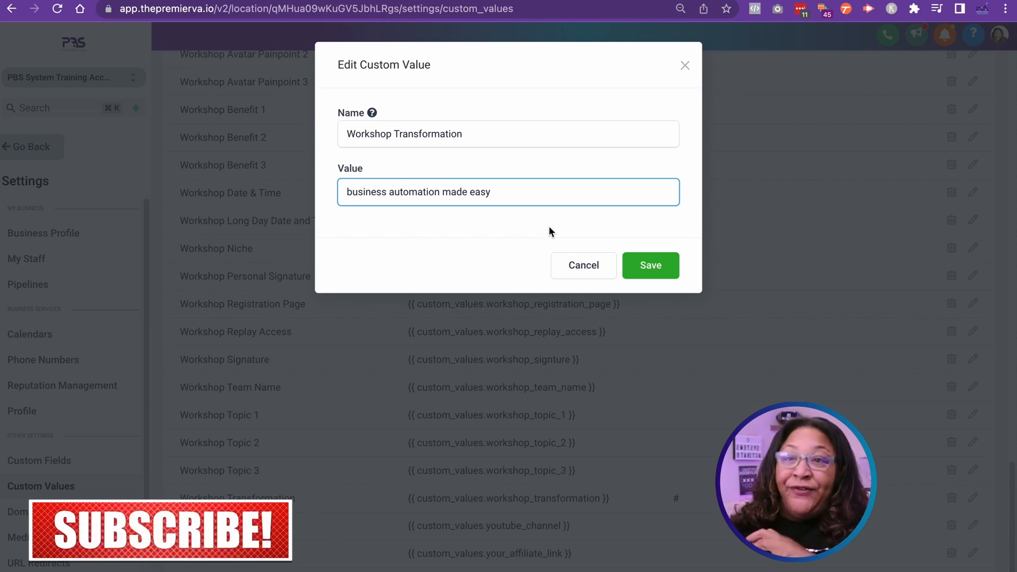
click(657, 265)
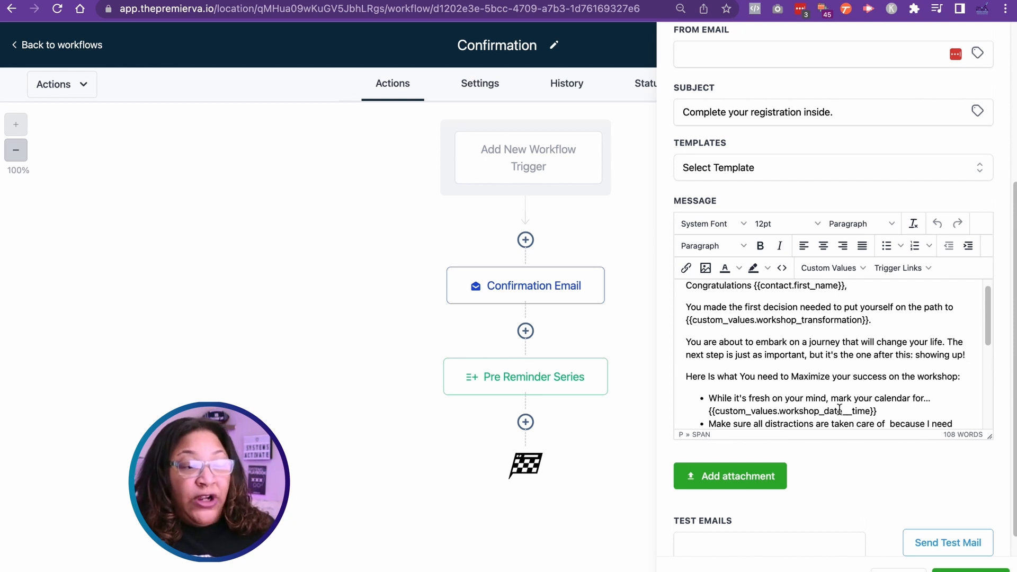
Step: Back in the Confirmation Email message, examine where the workshop date, access link and signature custom values are used
scroll(839, 411, down, 3)
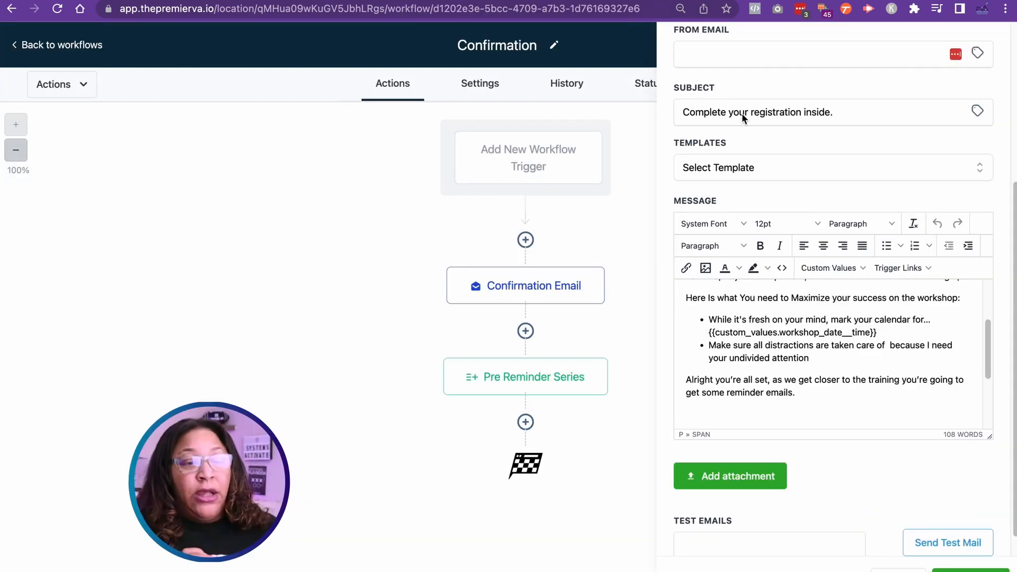
scroll(810, 405, down, 3)
scroll(795, 401, down, 3)
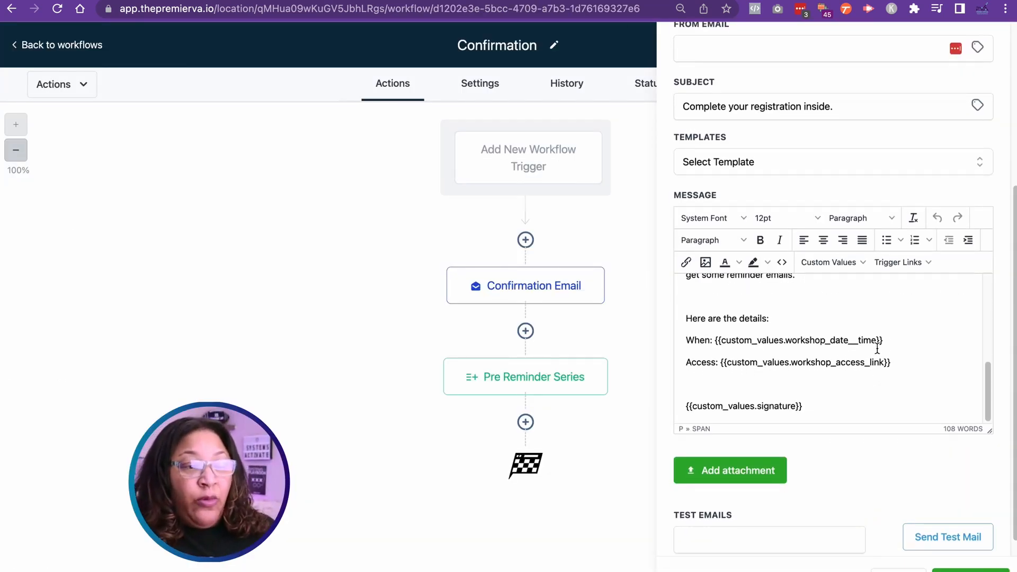
scroll(816, 343, up, 2)
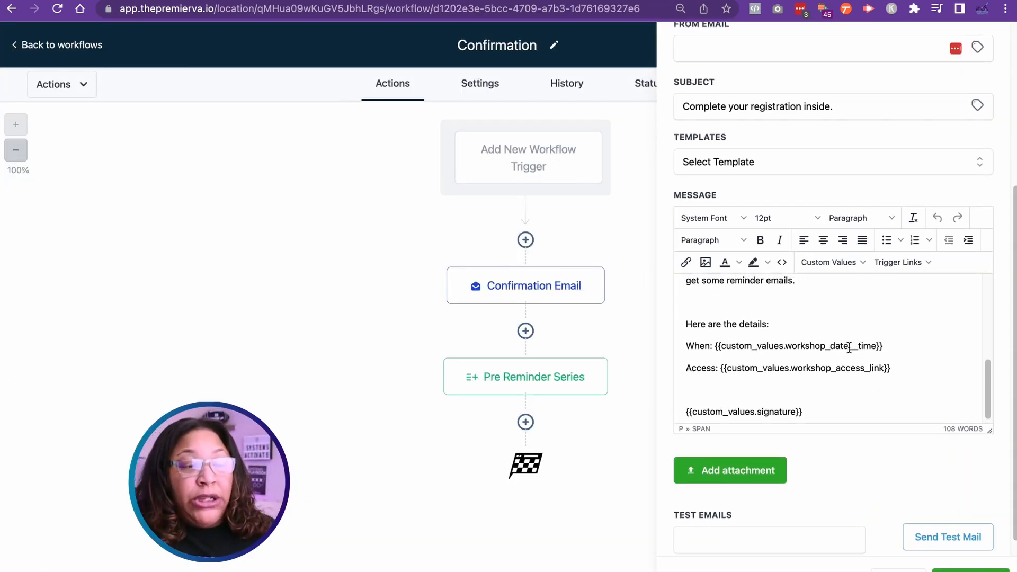
scroll(796, 352, up, 1)
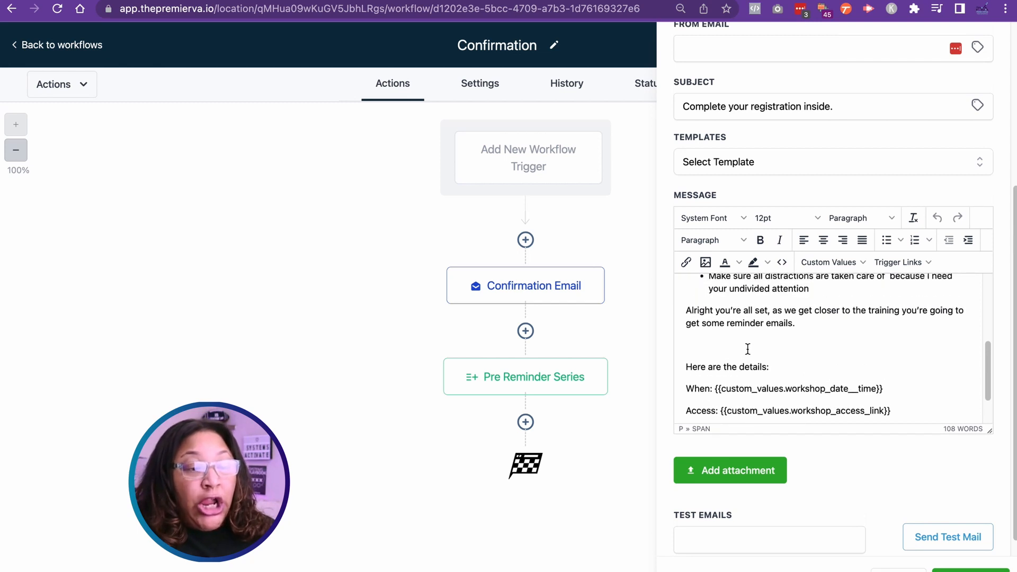
scroll(772, 349, down, 3)
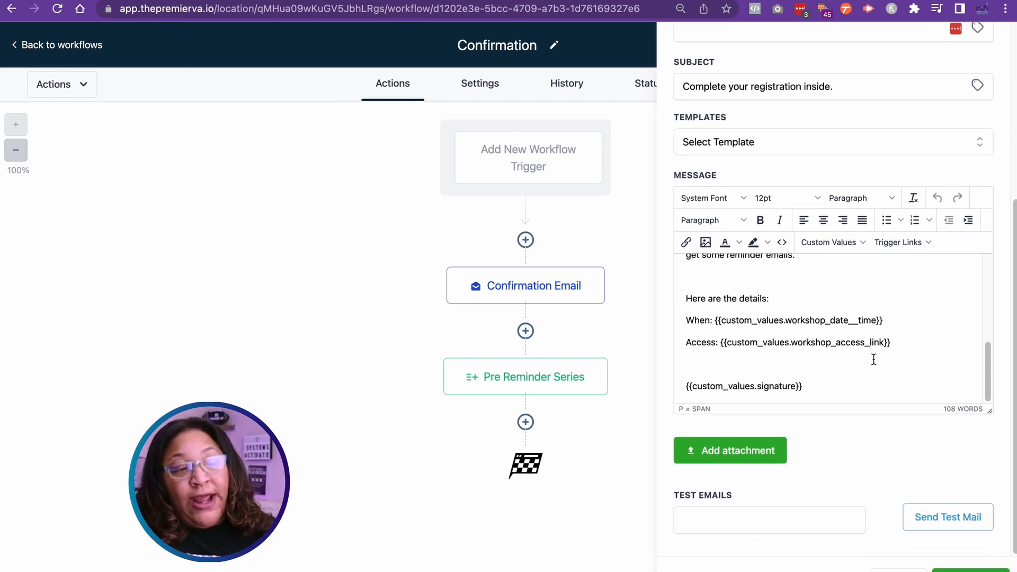
scroll(873, 359, up, 5)
scroll(874, 361, down, 2)
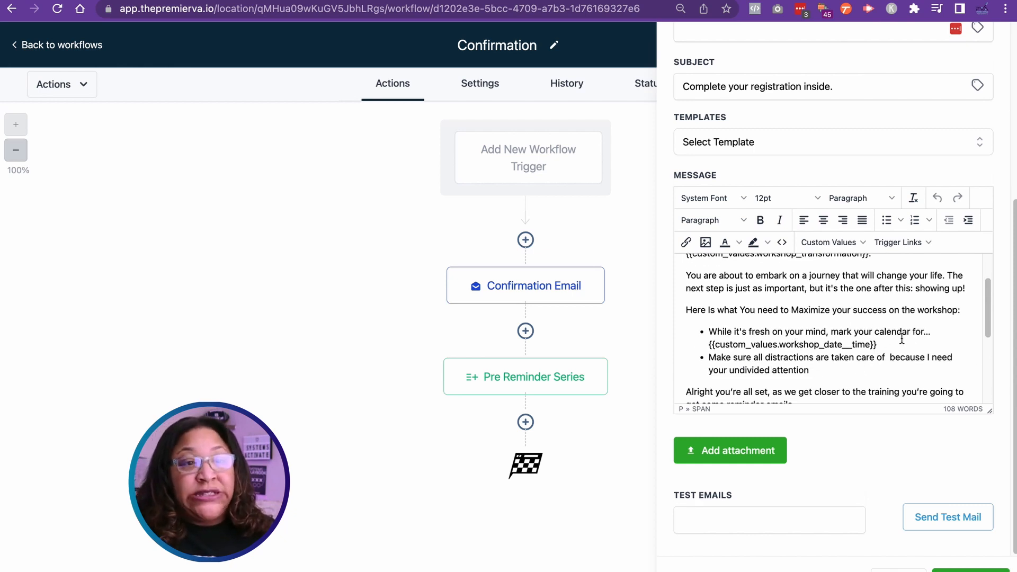
scroll(836, 349, down, 3)
scroll(835, 361, down, 3)
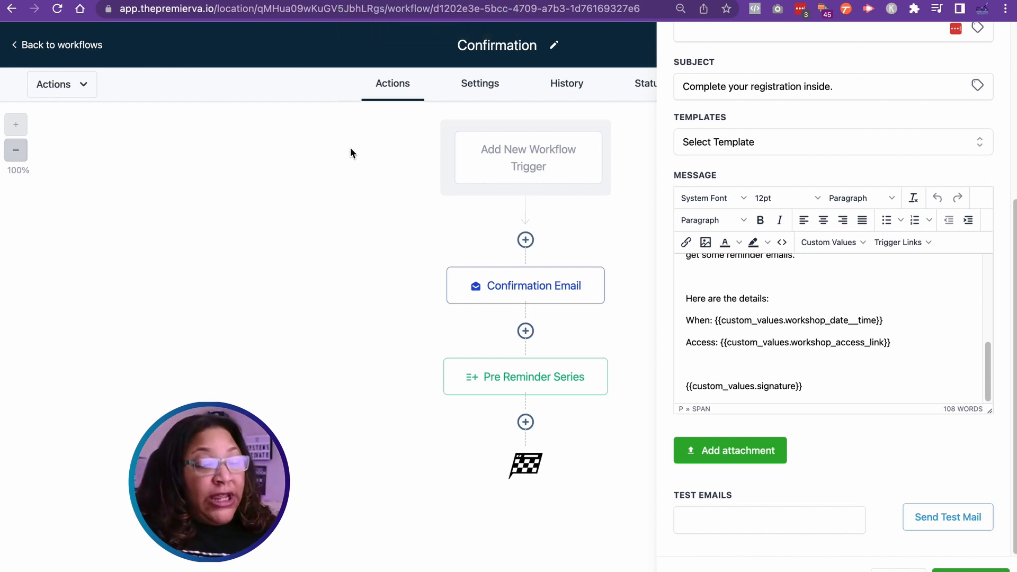
Step: Return to the custom values settings, set the Workshop Access Link value to "Zoom Link", and save it
click(466, 1)
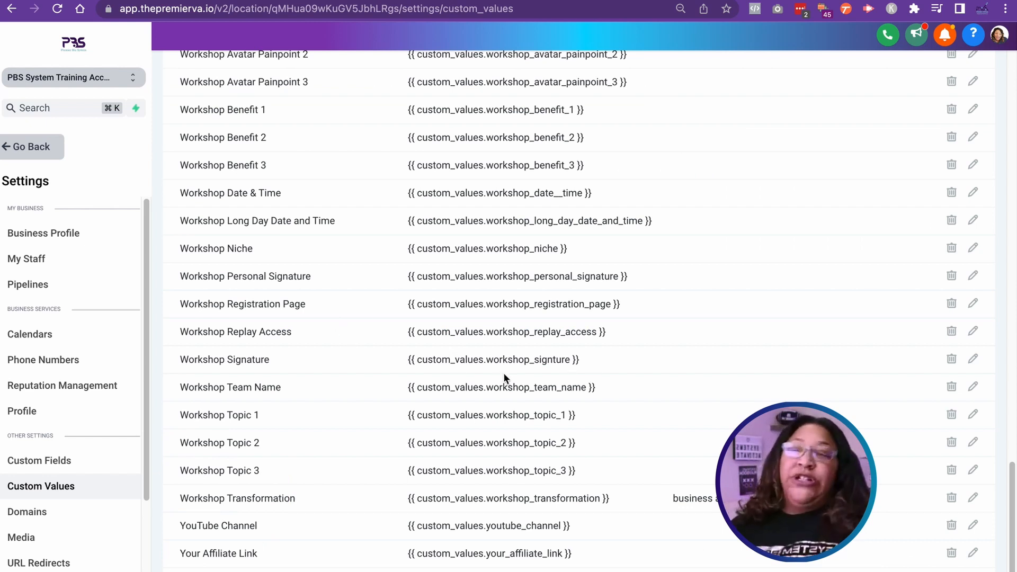
scroll(429, 380, up, 3)
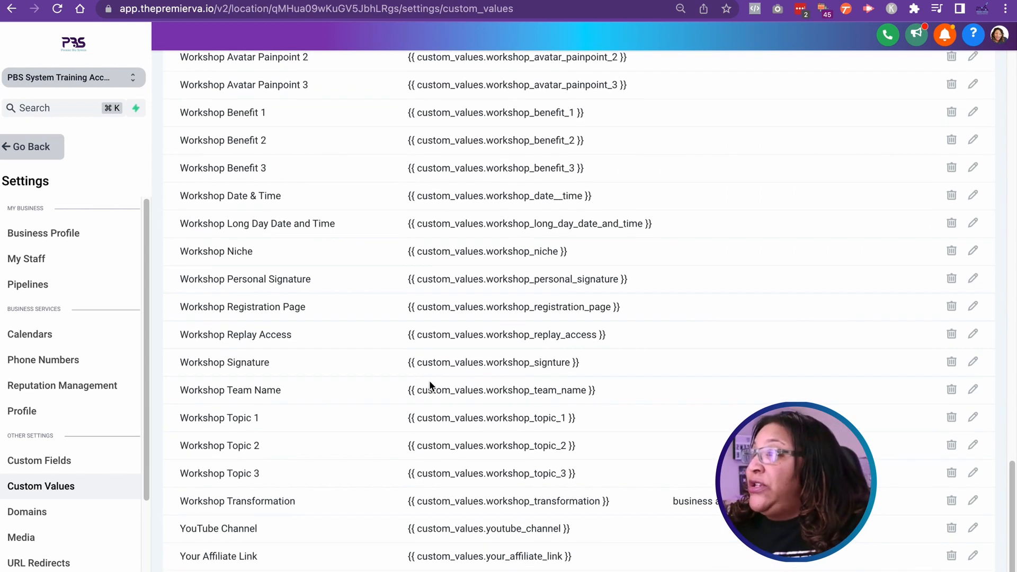
scroll(426, 384, up, 1)
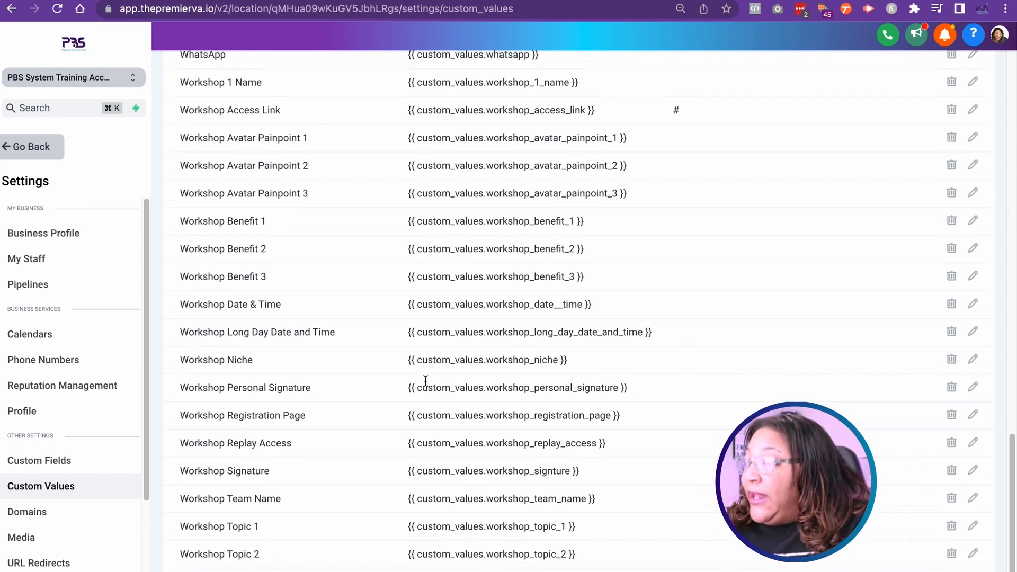
click(974, 113)
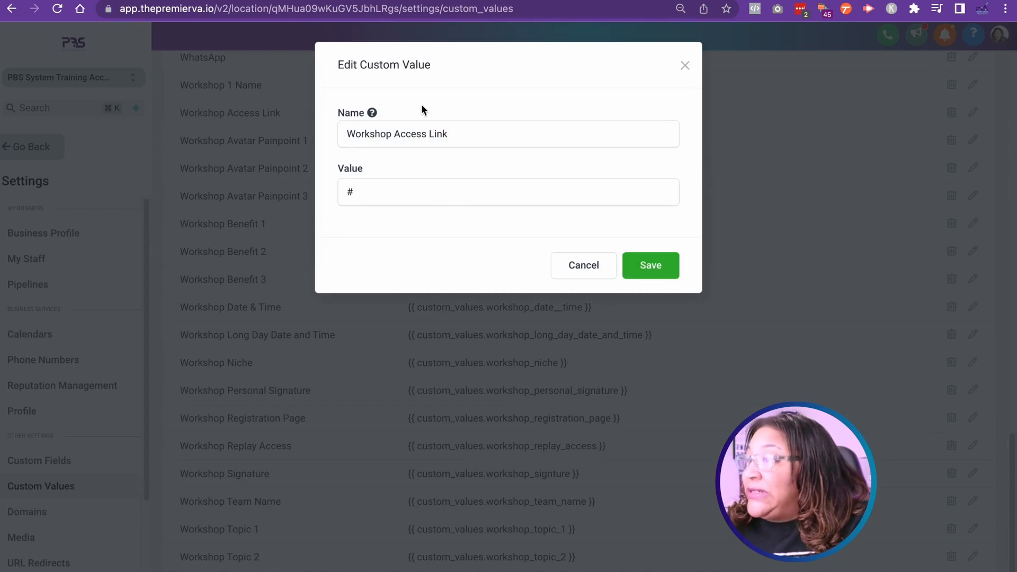
click(354, 196)
key(BackSpace)
text(Zoom Link)
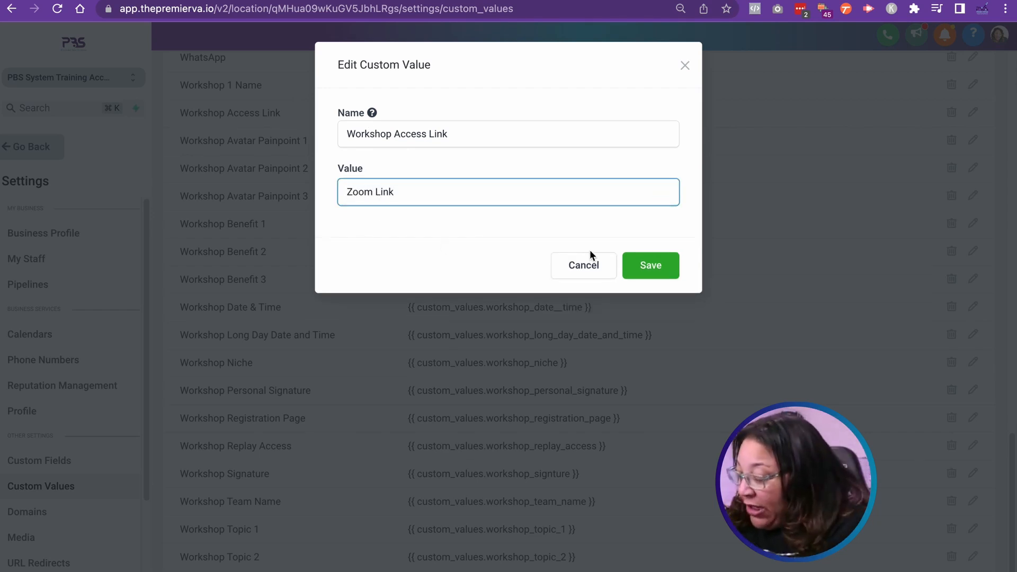
click(647, 266)
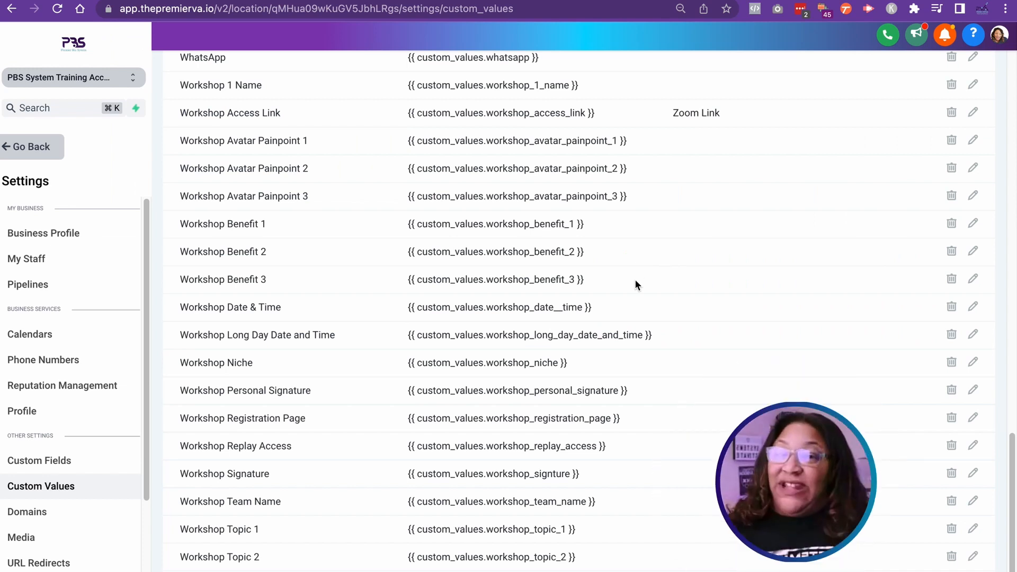
Step: Copy the Workshop Access Link key, {{ custom_values.workshop_access_link }}, from the custom values list
drag(616, 115, 408, 113)
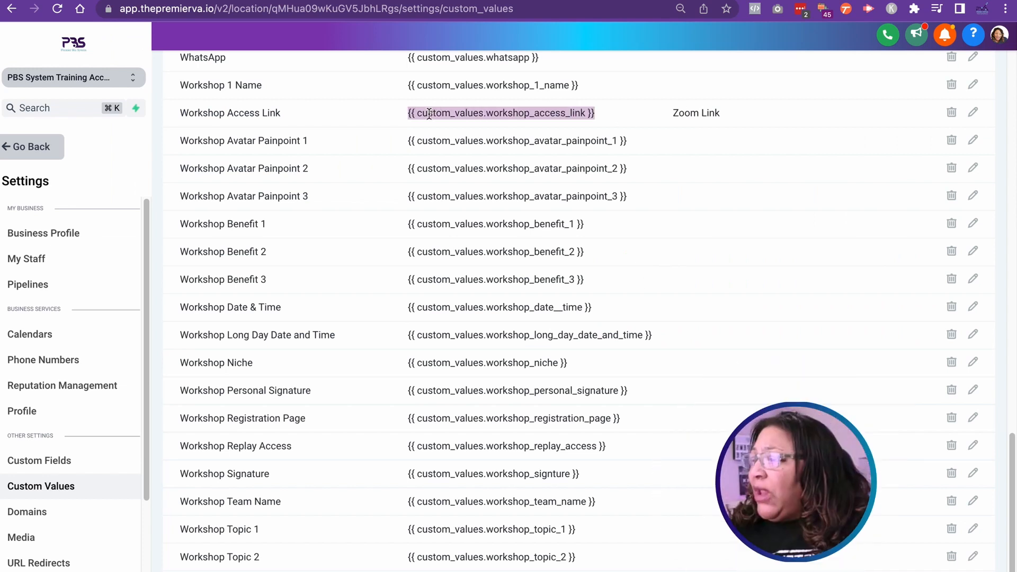
right_click(429, 113)
click(463, 148)
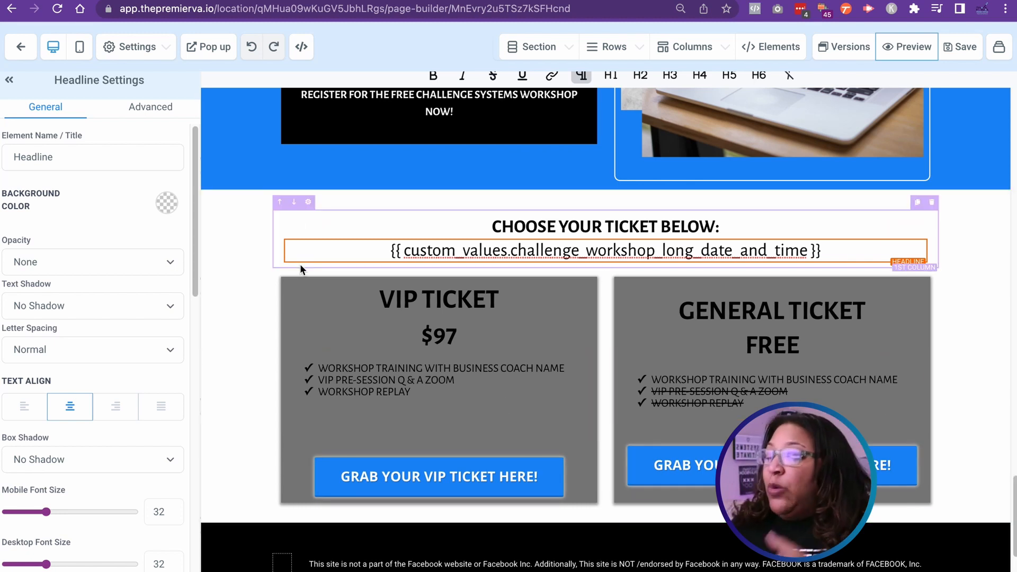
Step: Leave the registration page builder, open the Workshop Confirmation page for editing, and show the "Click for link to the call" button's link settings
click(20, 48)
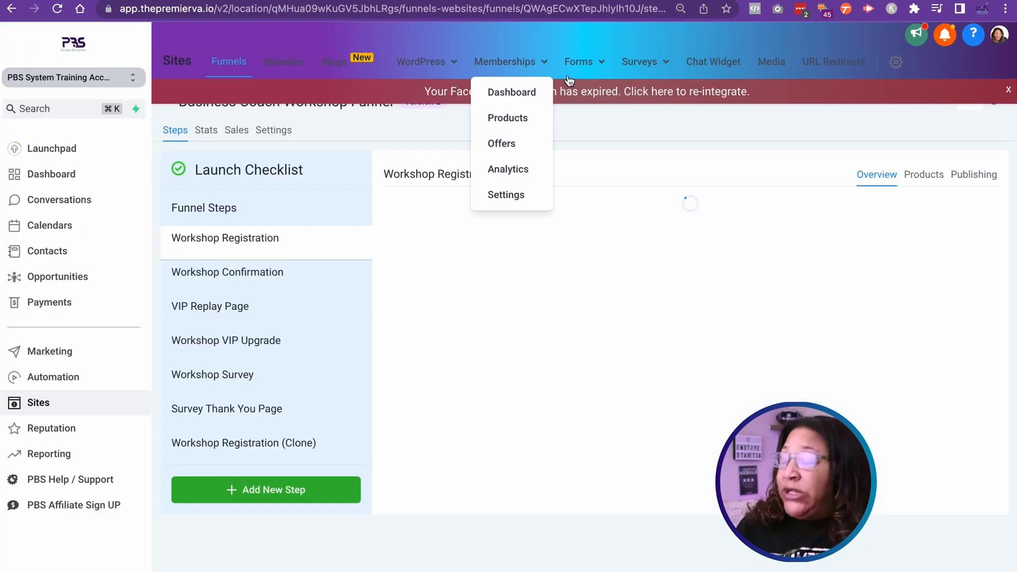
click(311, 281)
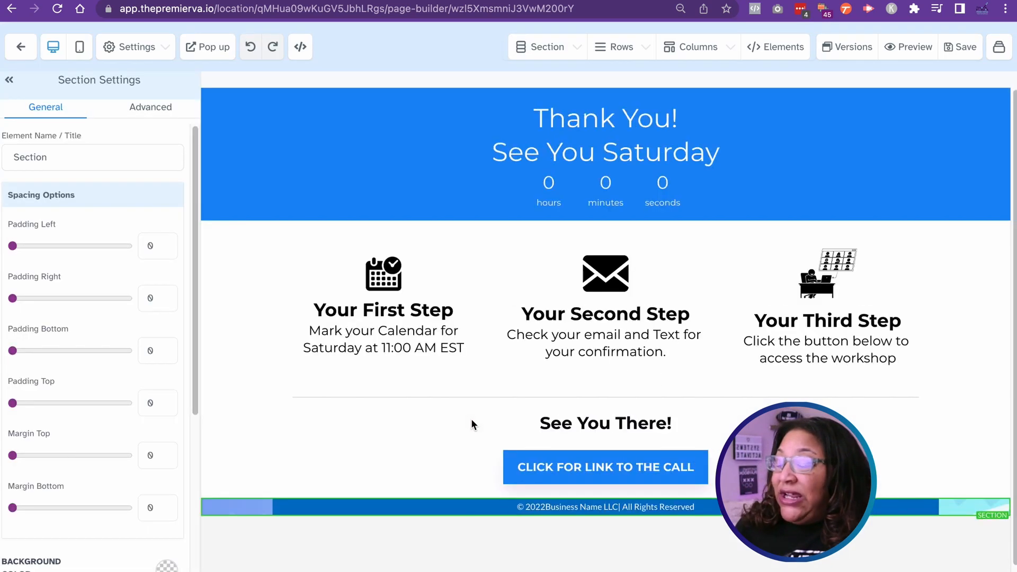
click(636, 471)
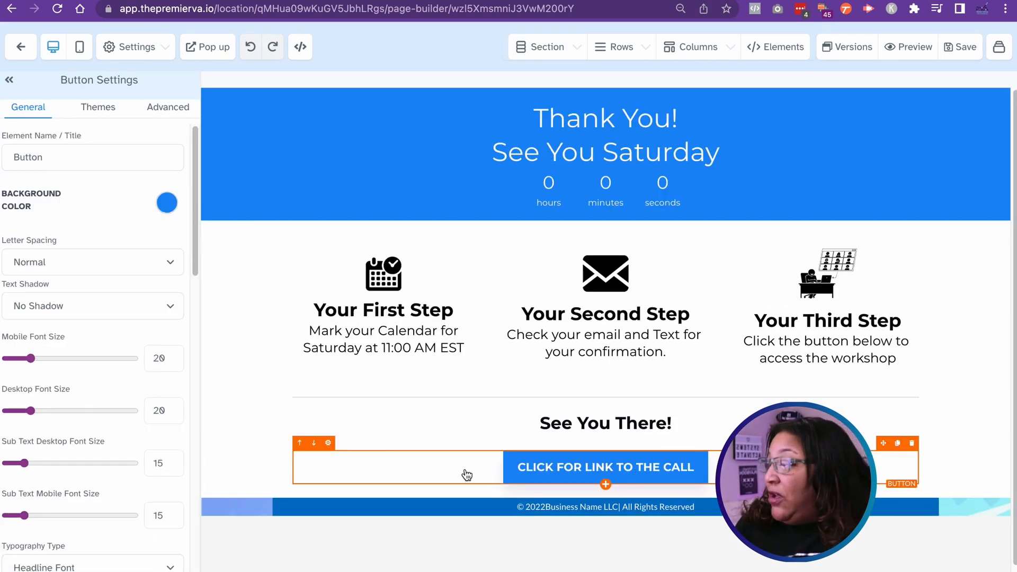
scroll(163, 383, down, 15)
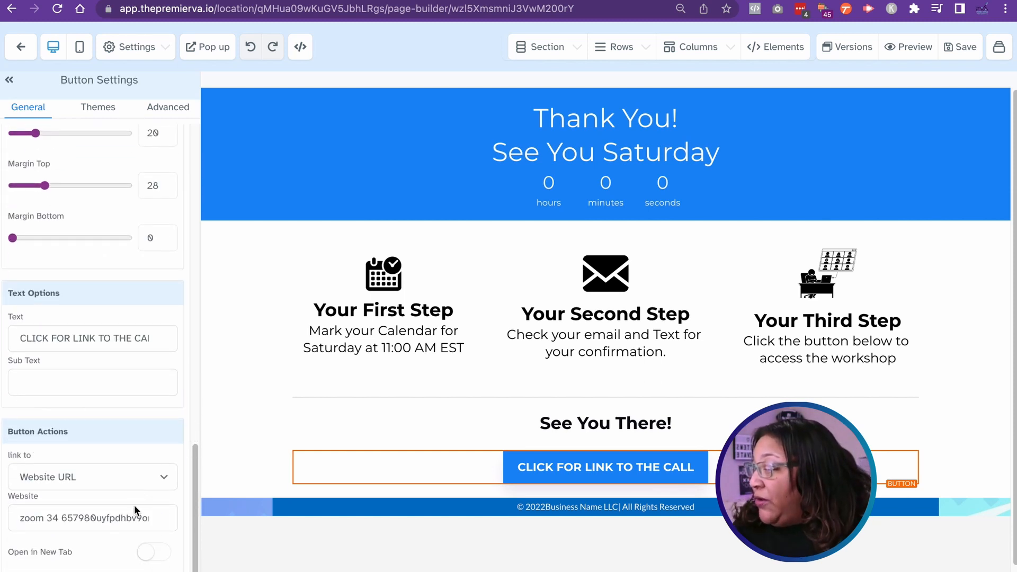
Step: Replace the button's website URL with {{ custom_values.workshop_access_link }}, without leading spaces, save the page, and close the SEO Meta Data settings
drag(20, 519, 193, 519)
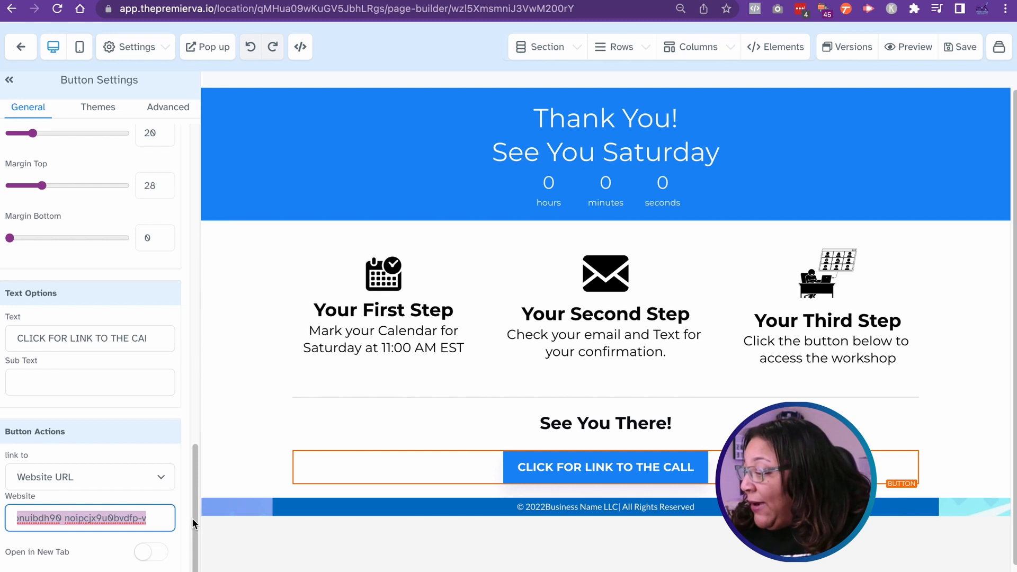
key(super+v)
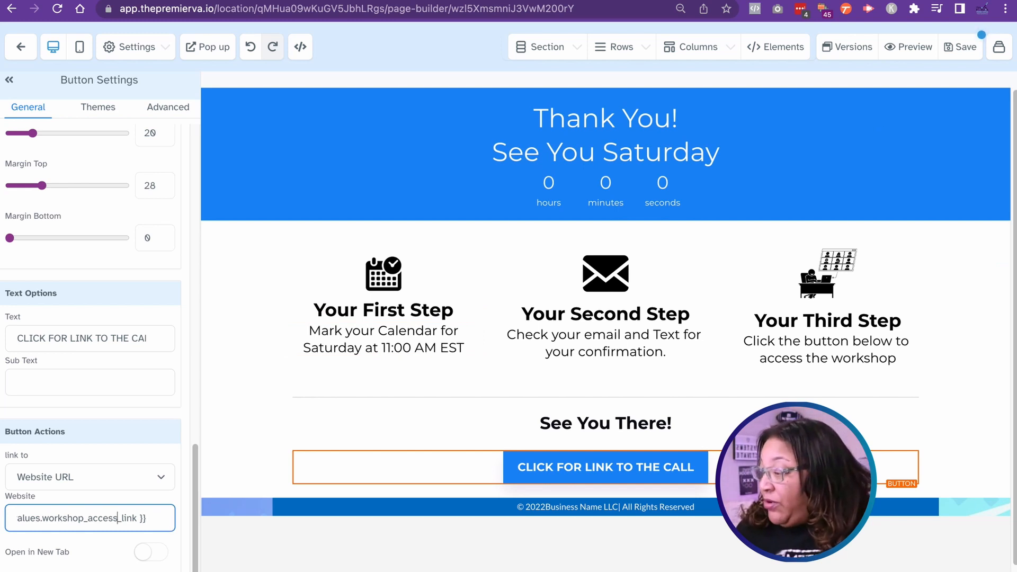
scroll(35, 518, left, 3)
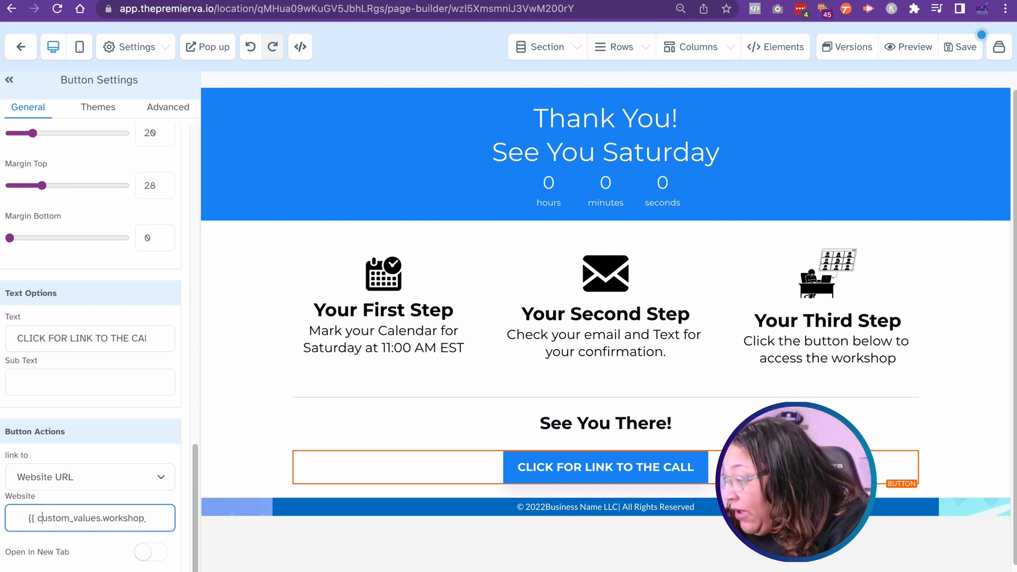
click(28, 518)
key(BackSpace)
key(BackSpace)
key(BackSpace)
key(BackSpace)
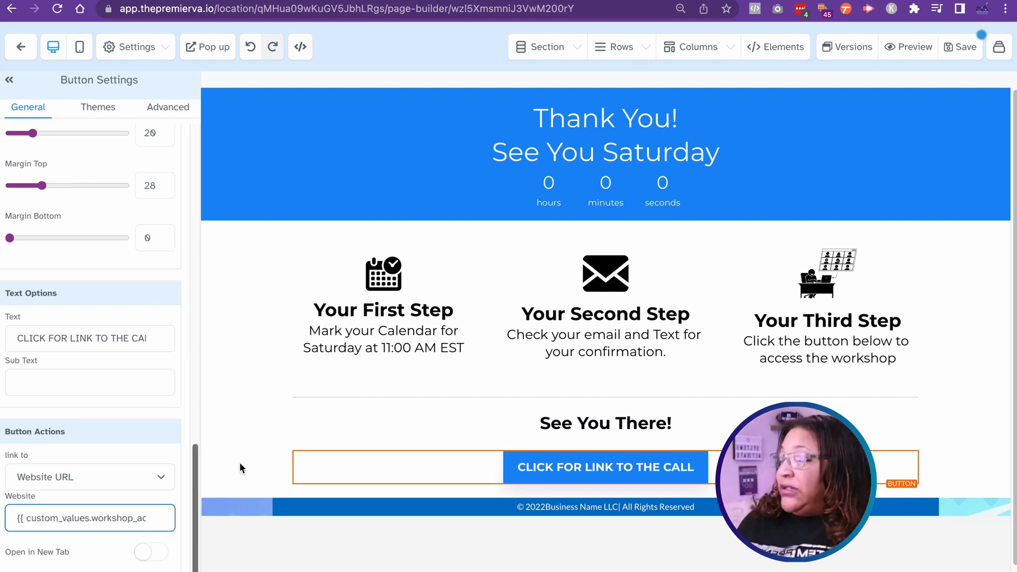
click(967, 47)
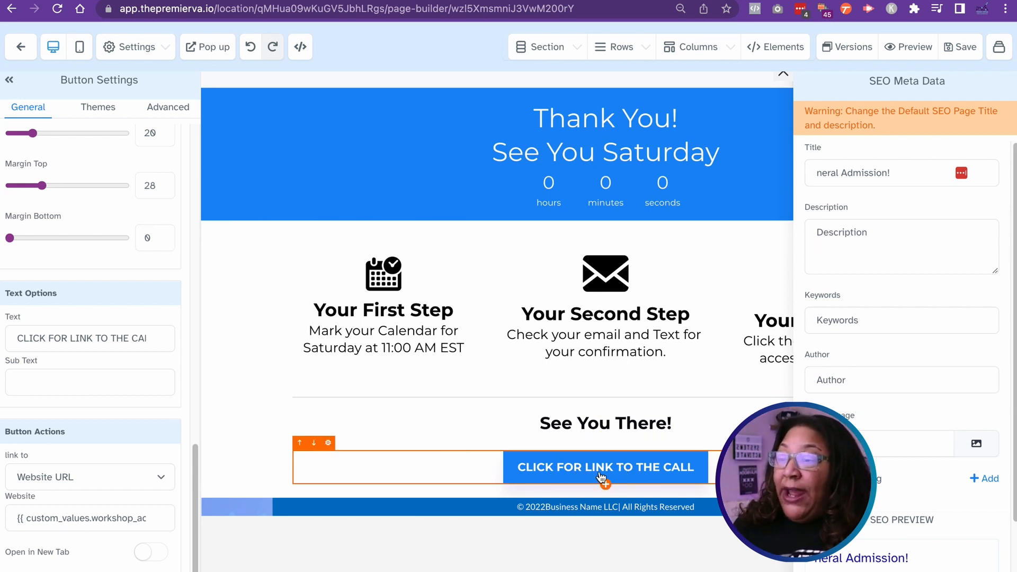
click(783, 73)
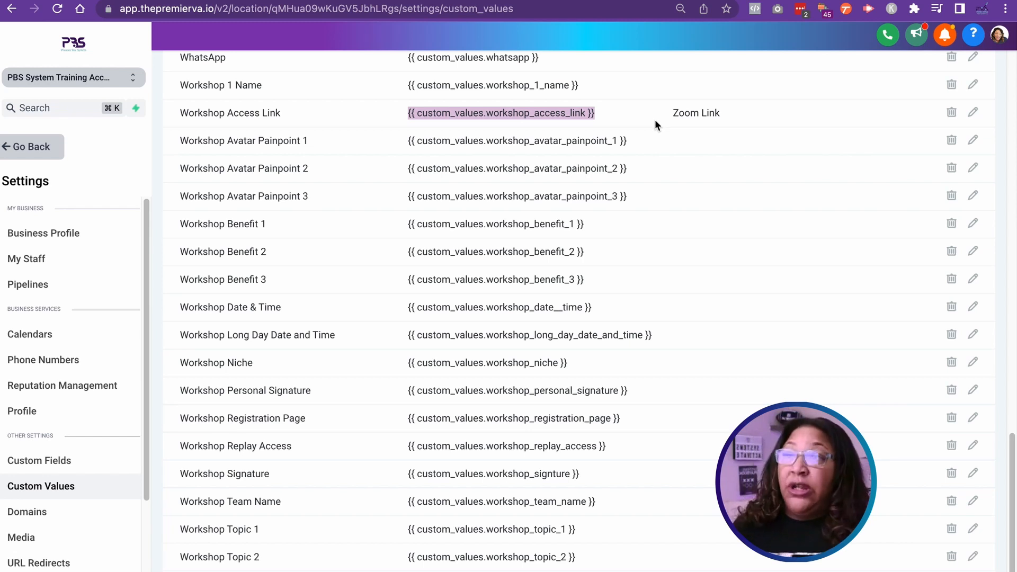
Step: Review the custom values list, switch to the Confirmation workflow, close its email without changes, and return to the Webinar Workshop Series workflows
scroll(666, 194, up, 2)
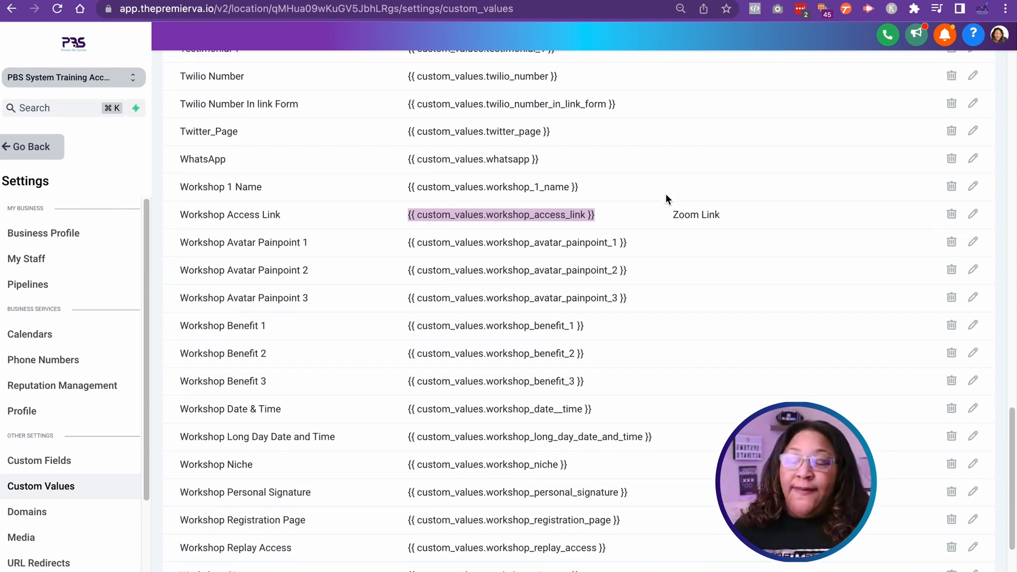
scroll(665, 196, down, 3)
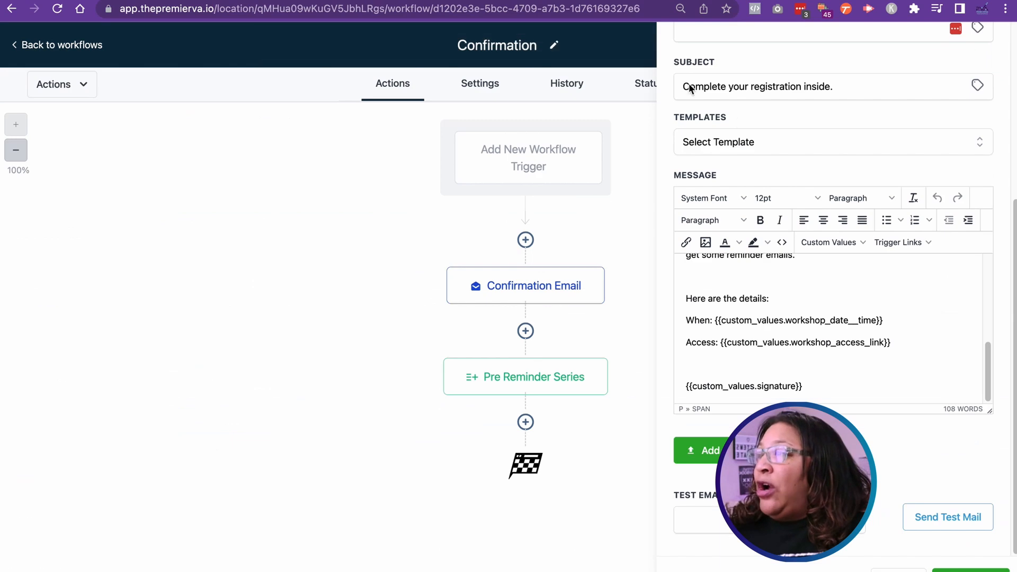
click(892, 569)
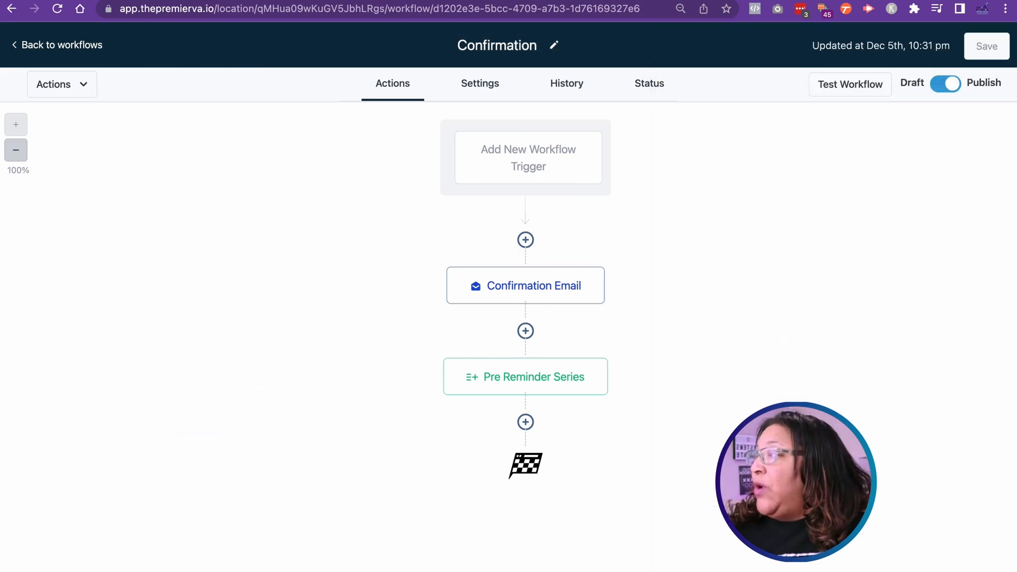
click(24, 43)
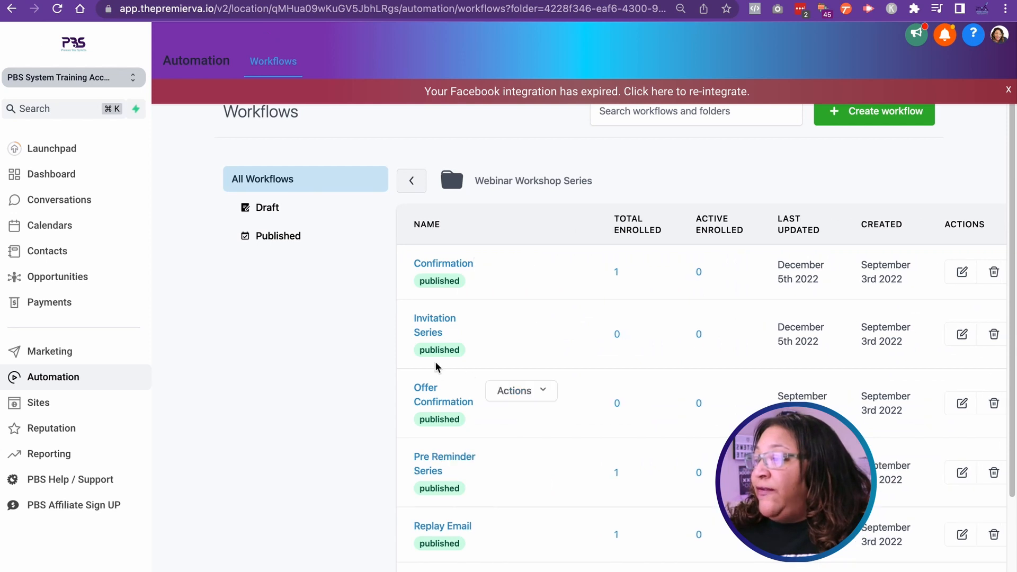
Step: Open the Invite Email #1 action in the Invitation Series workflow and review the custom values in its message
click(429, 331)
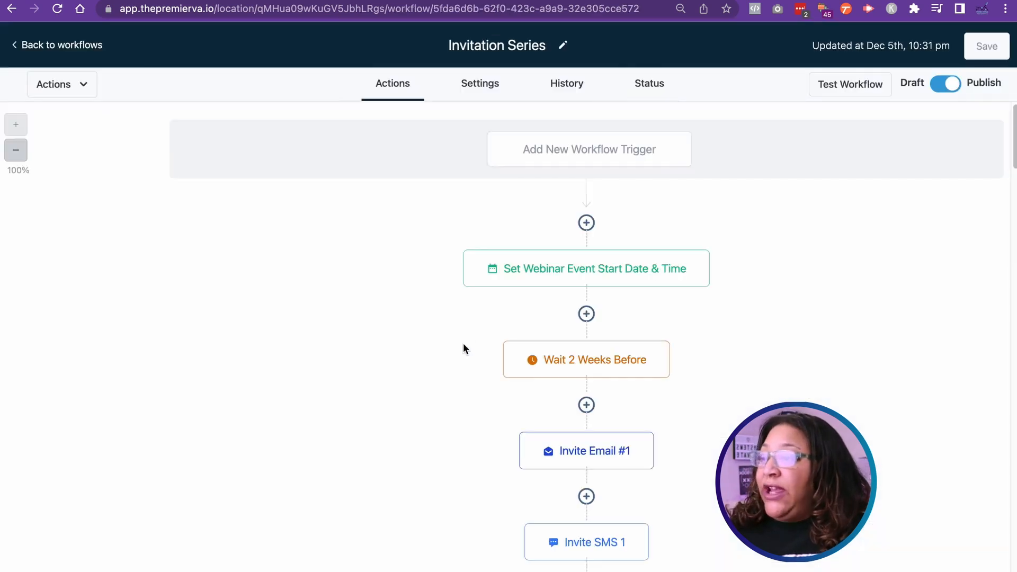
click(586, 445)
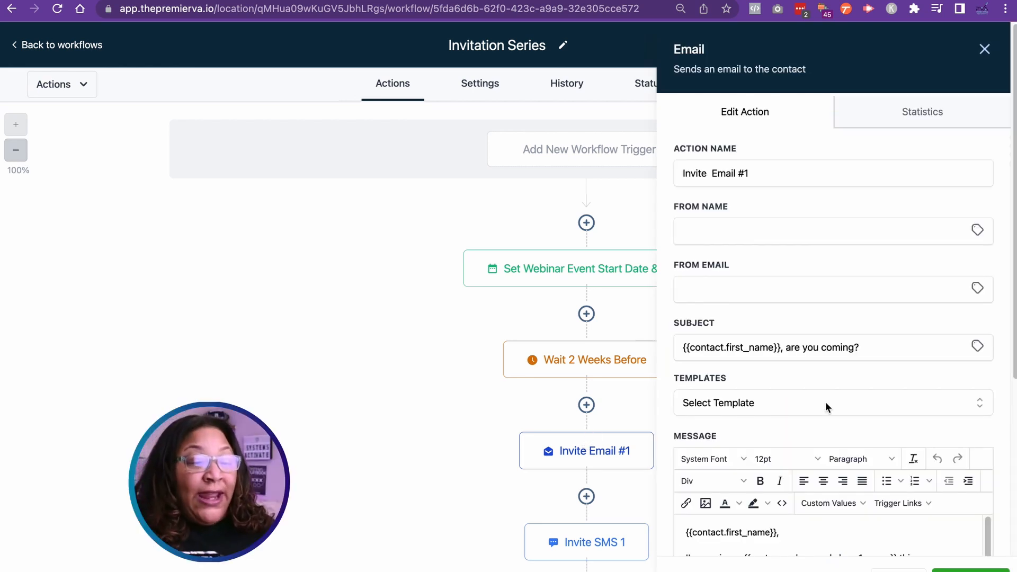
scroll(830, 418, down, 8)
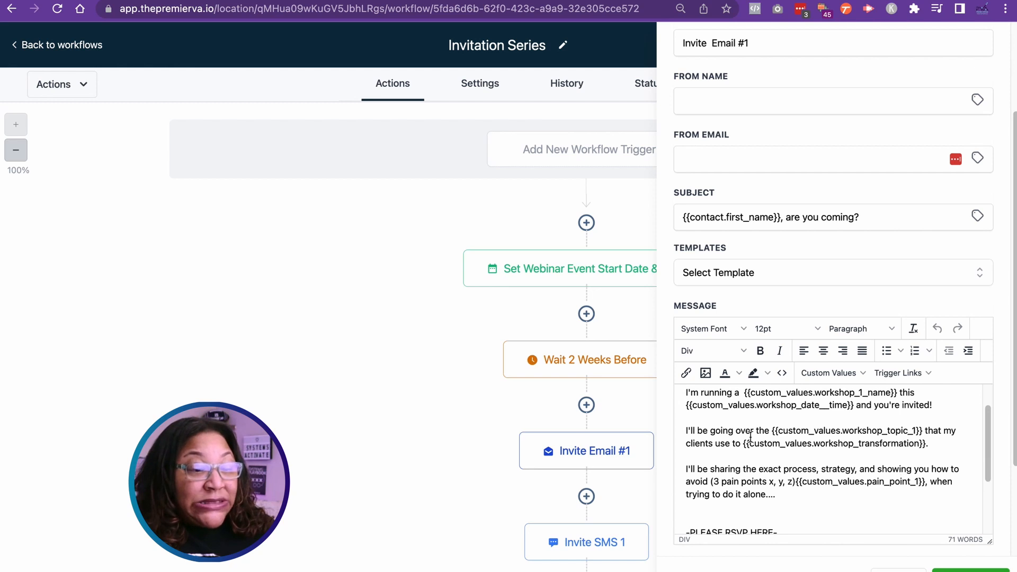
scroll(764, 450, up, 2)
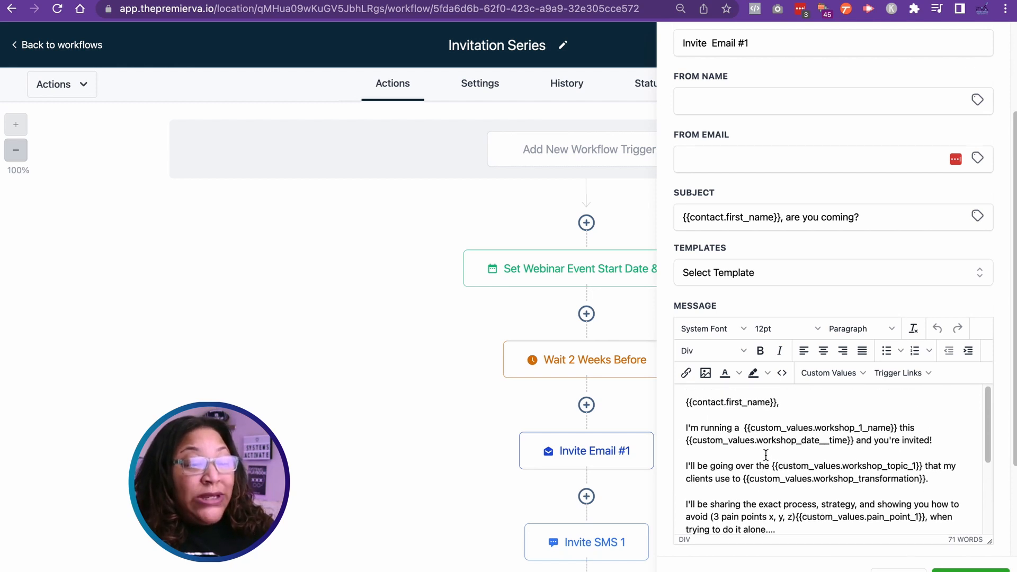
scroll(774, 468, down, 5)
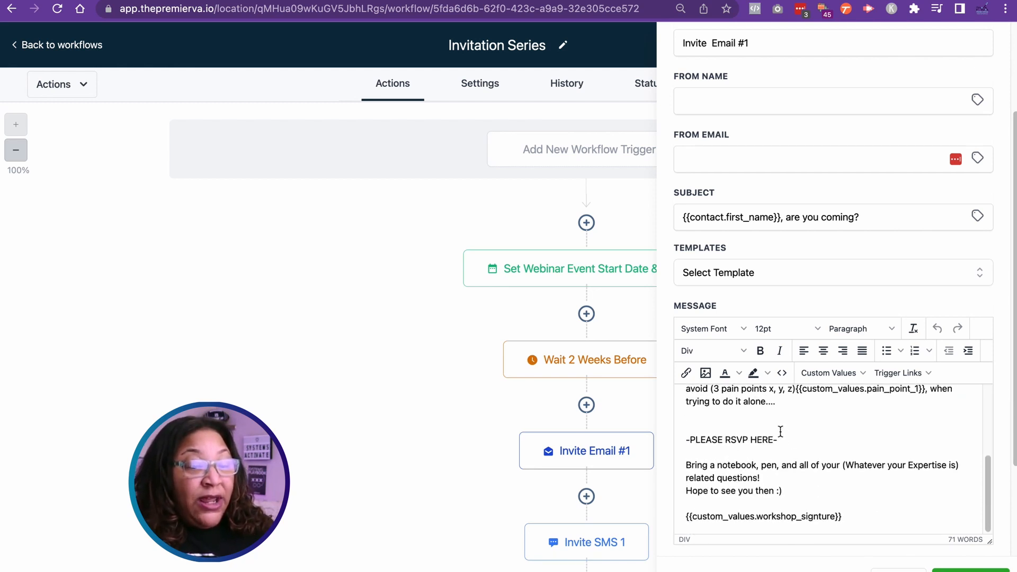
drag(722, 439, 686, 436)
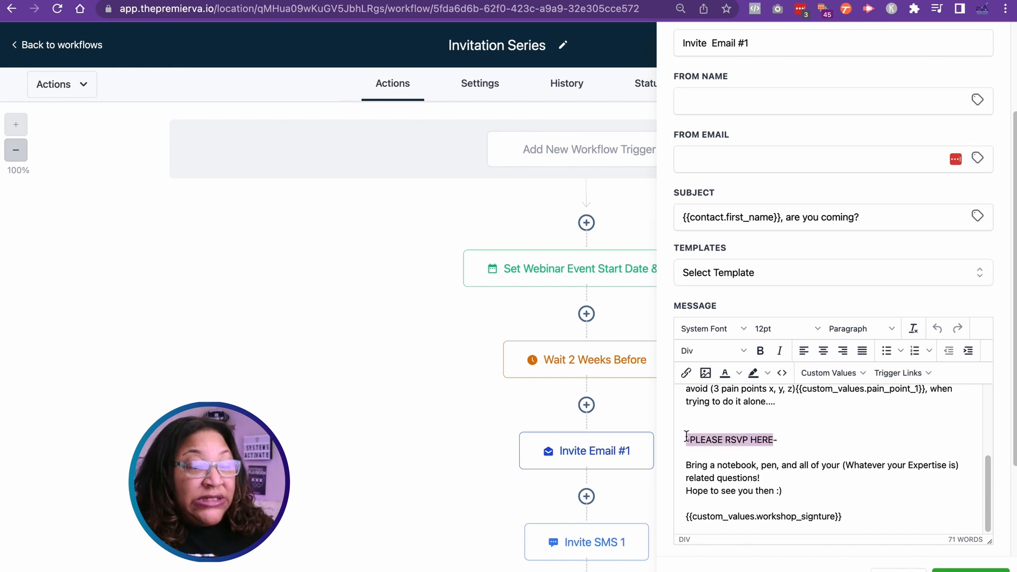
click(686, 373)
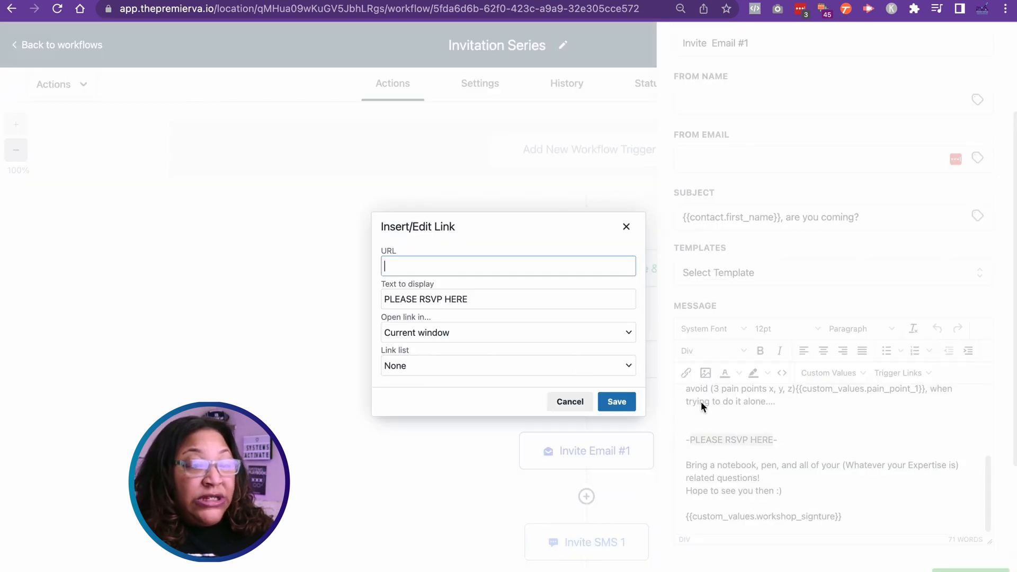
click(412, 365)
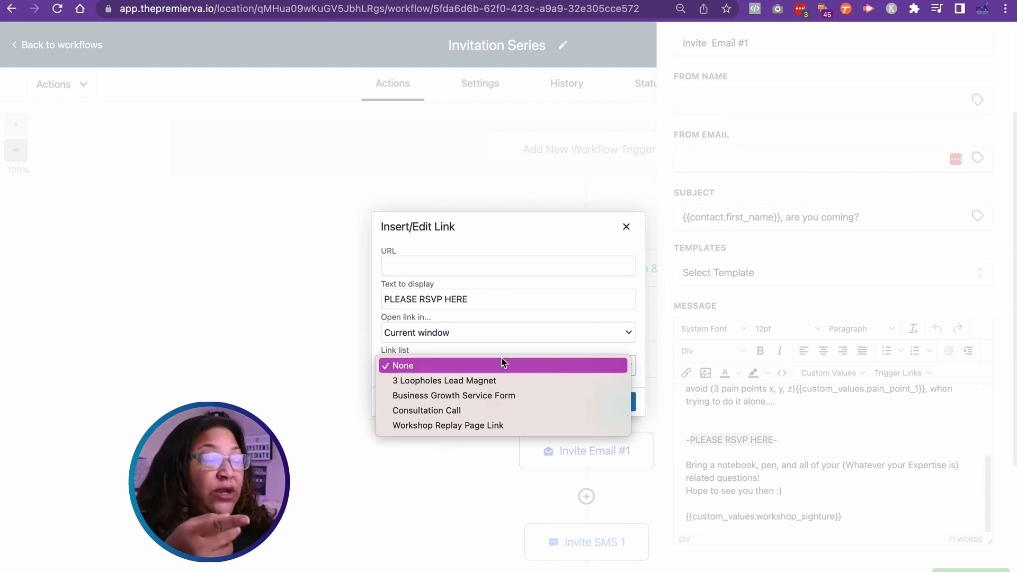
click(665, 410)
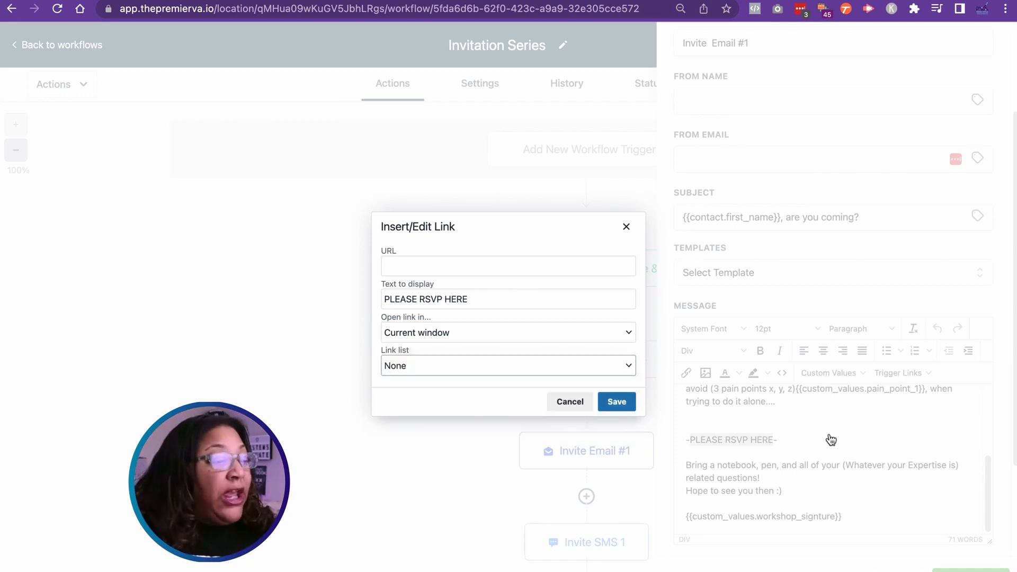
click(569, 401)
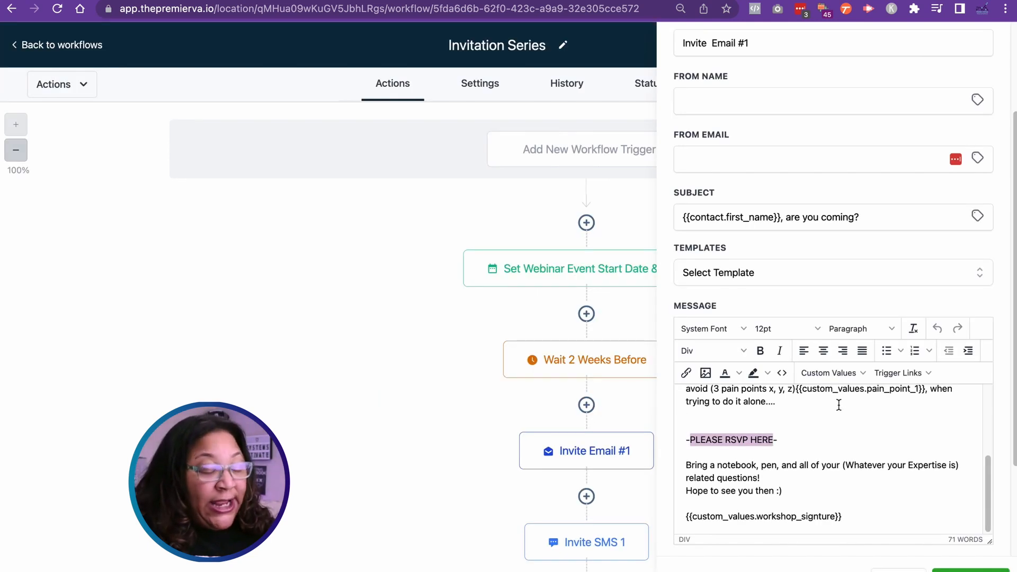
Step: Insert the Workshop Registration Page custom value under "-PLEASE RSVP HERE-" in the Invite Email #1 message, then save the email action and the workflow
click(846, 375)
mouse_move(822, 541)
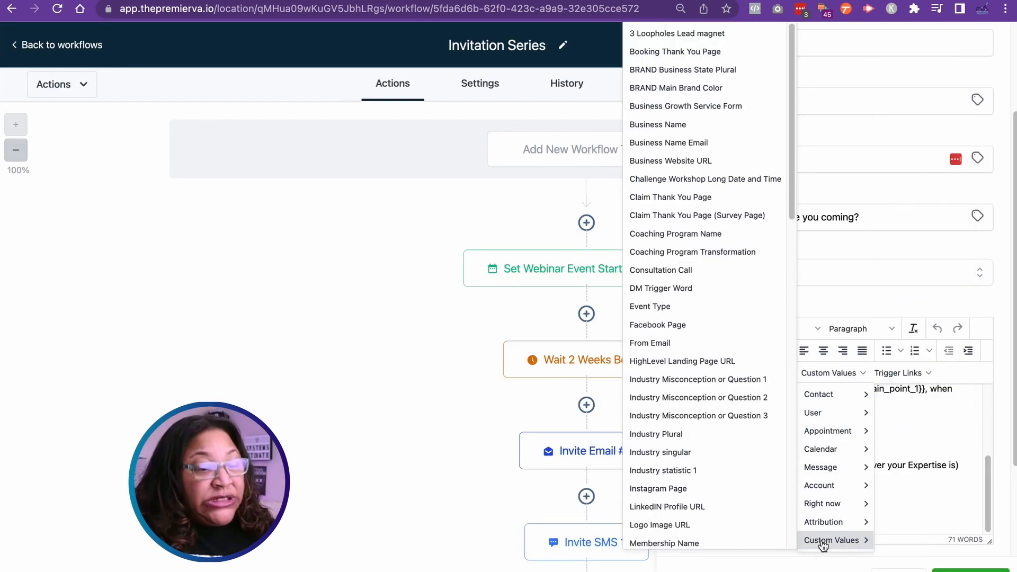
scroll(736, 537, down, 5)
scroll(735, 537, down, 7)
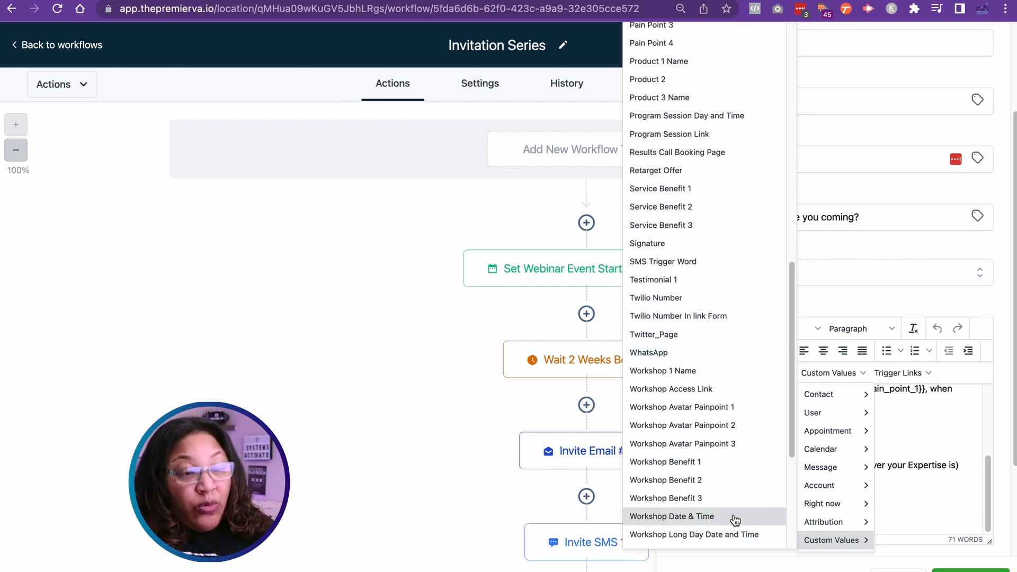
scroll(735, 521, down, 3)
scroll(734, 519, down, 2)
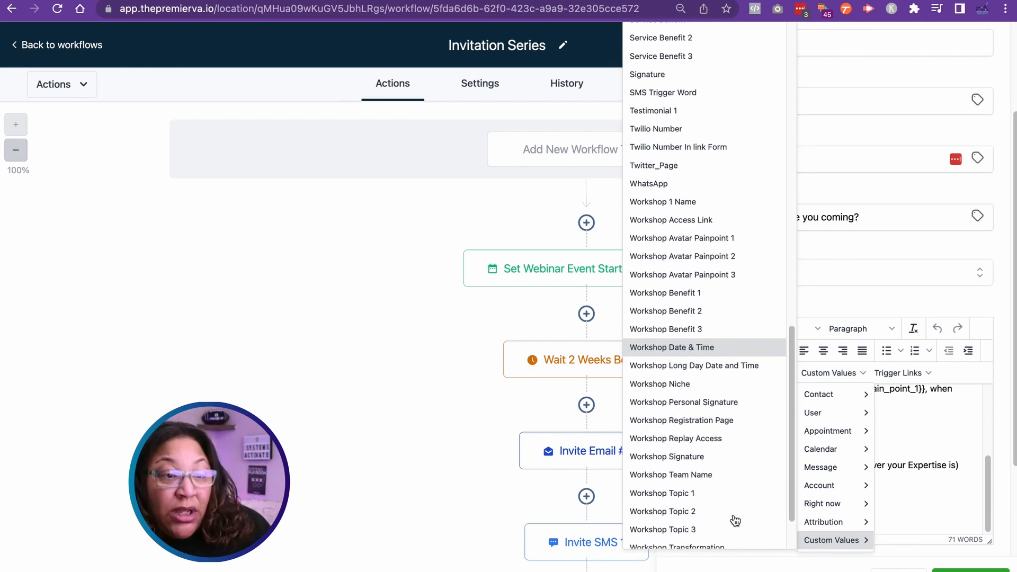
click(731, 419)
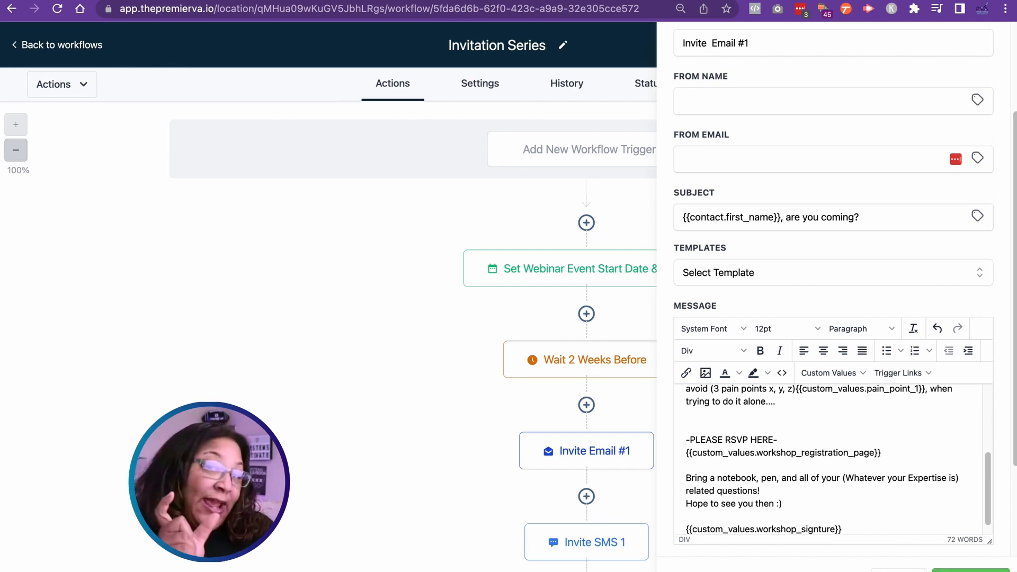
click(970, 569)
click(971, 44)
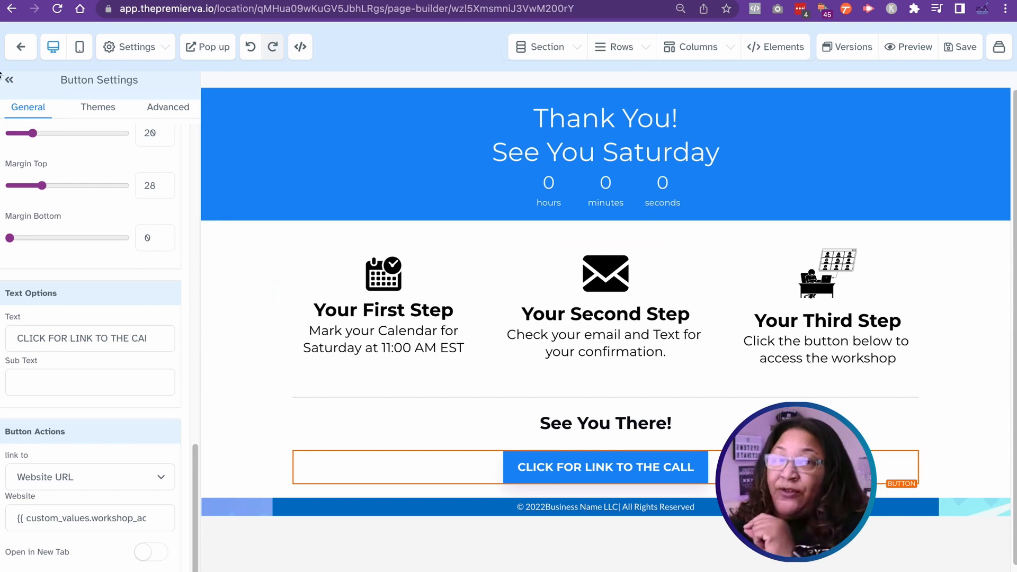
Step: Leave the thank-you page builder and review the custom values list, from the workshop entries up to the coaching program entries
click(35, 48)
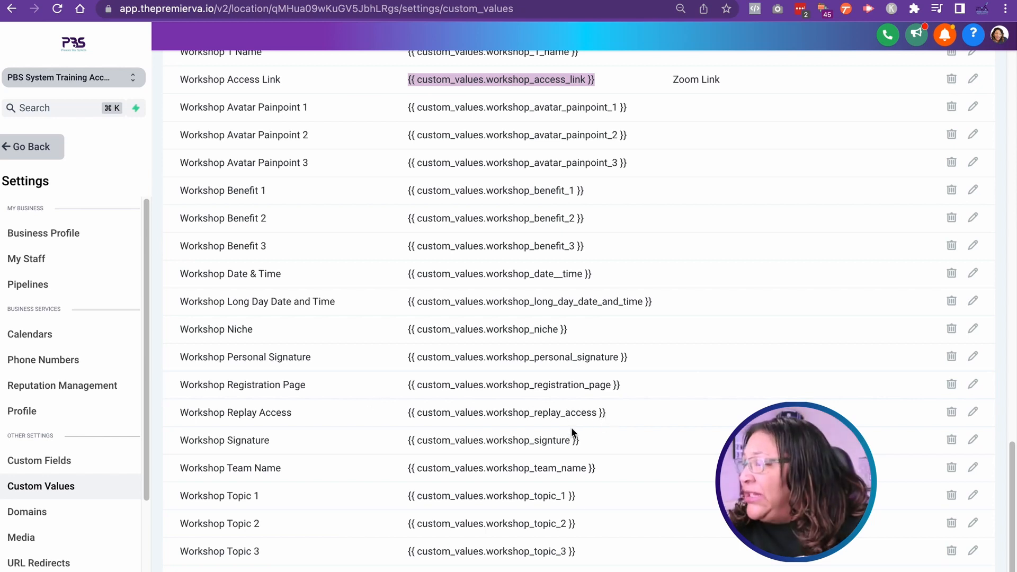
scroll(597, 431, down, 1)
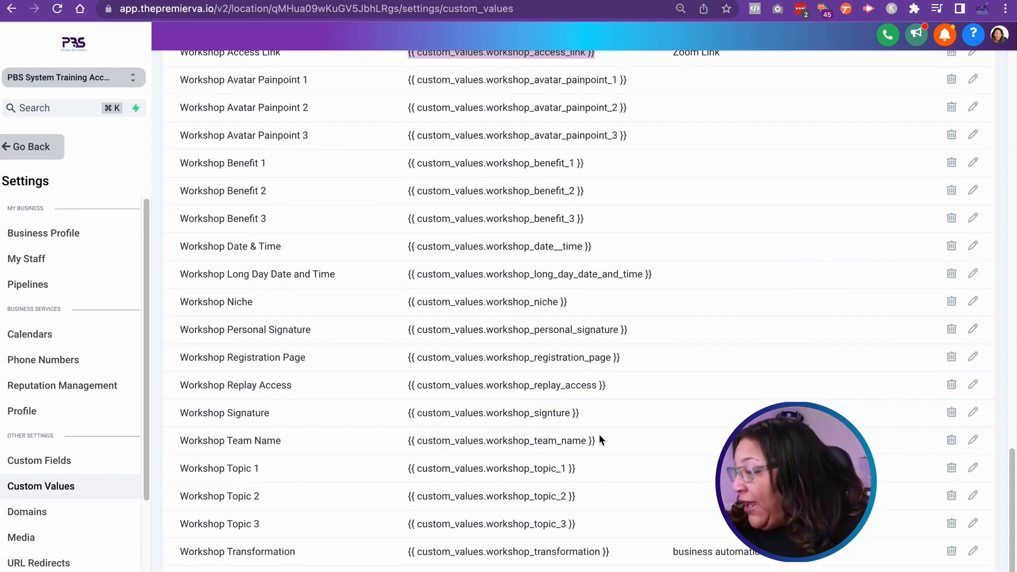
scroll(599, 435, down, 2)
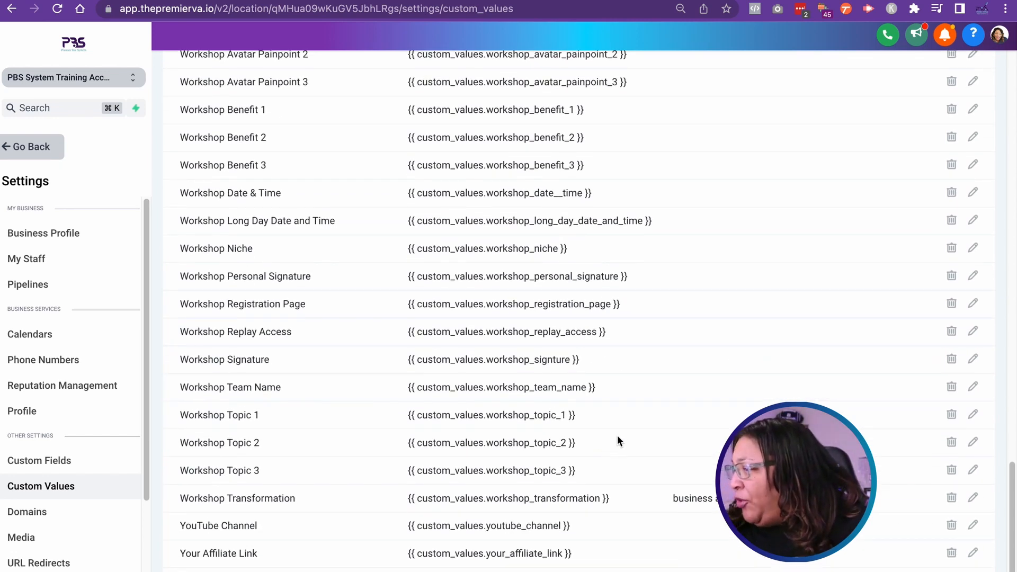
scroll(619, 435, up, 8)
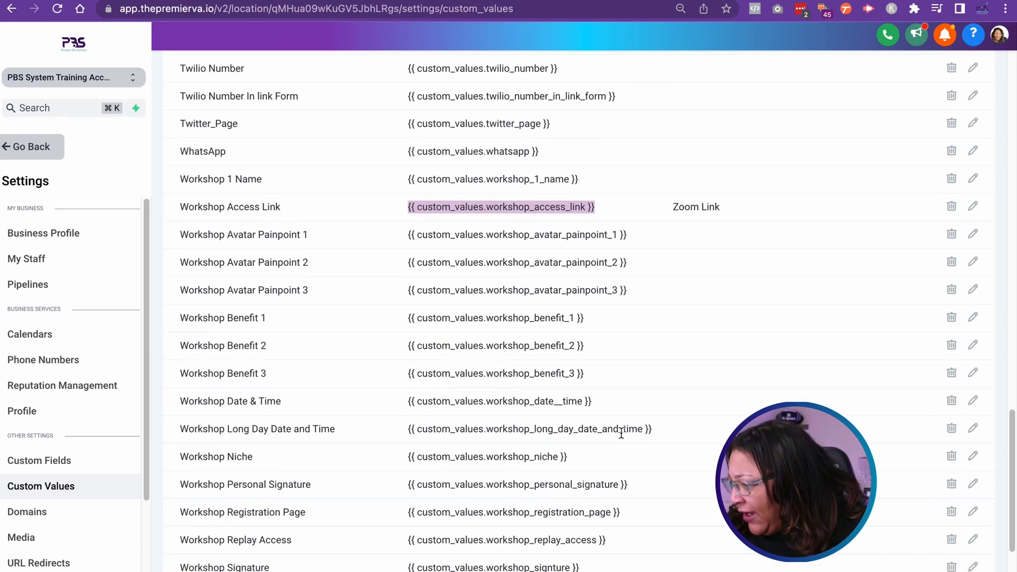
scroll(621, 434, up, 10)
scroll(620, 439, up, 3)
scroll(622, 432, up, 1)
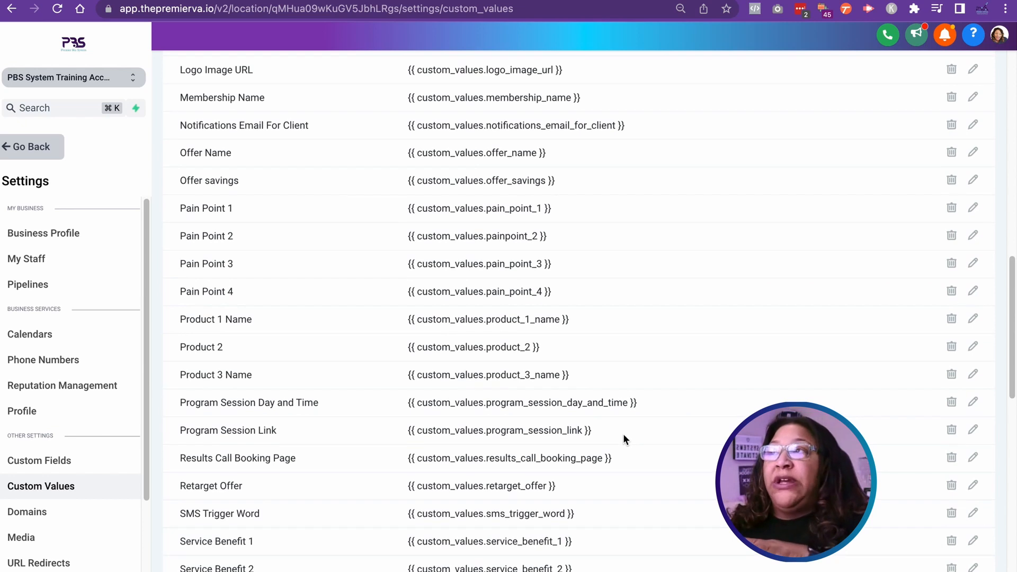
scroll(624, 435, down, 7)
scroll(624, 439, down, 8)
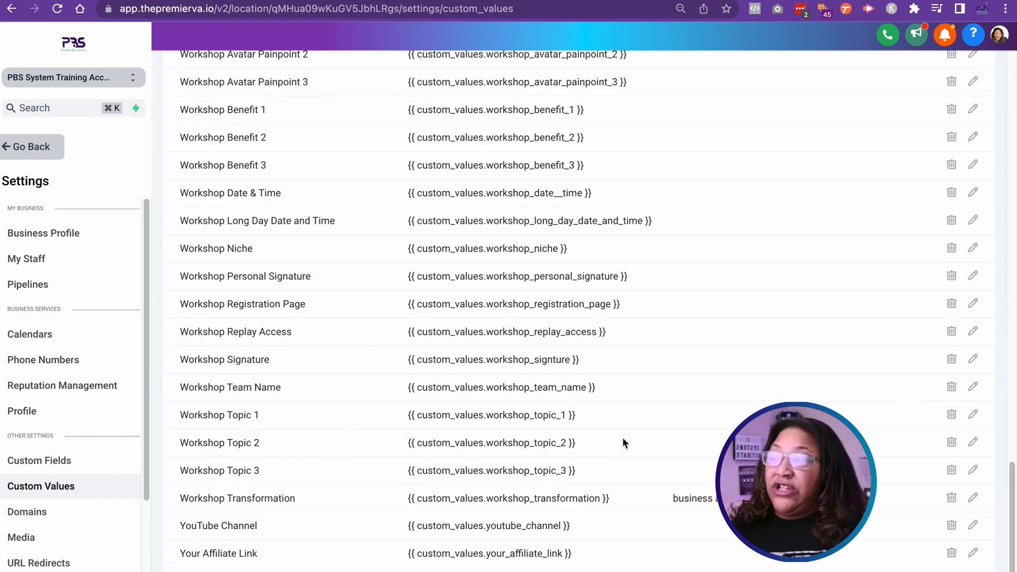
scroll(621, 435, up, 8)
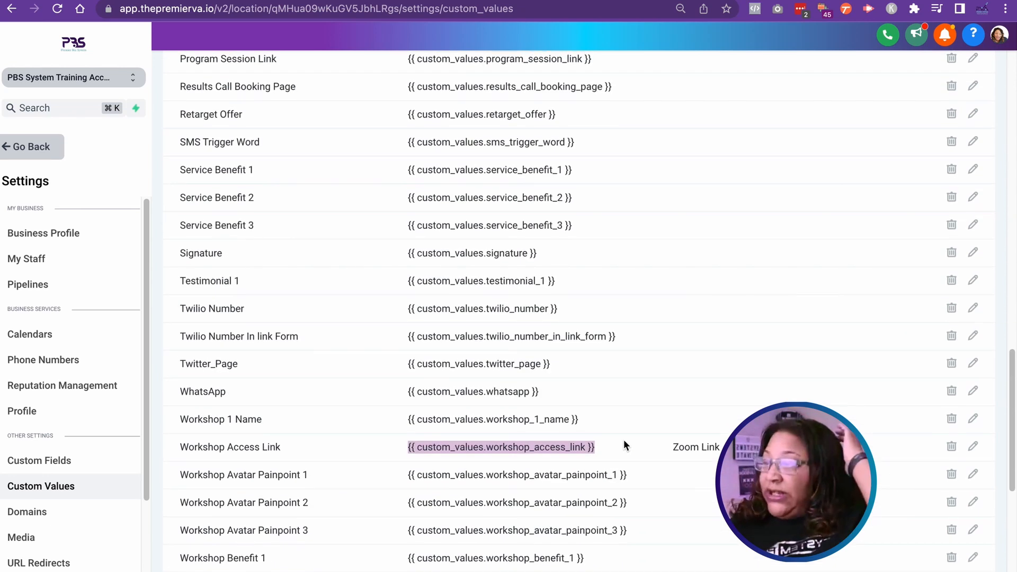
scroll(624, 446, up, 1)
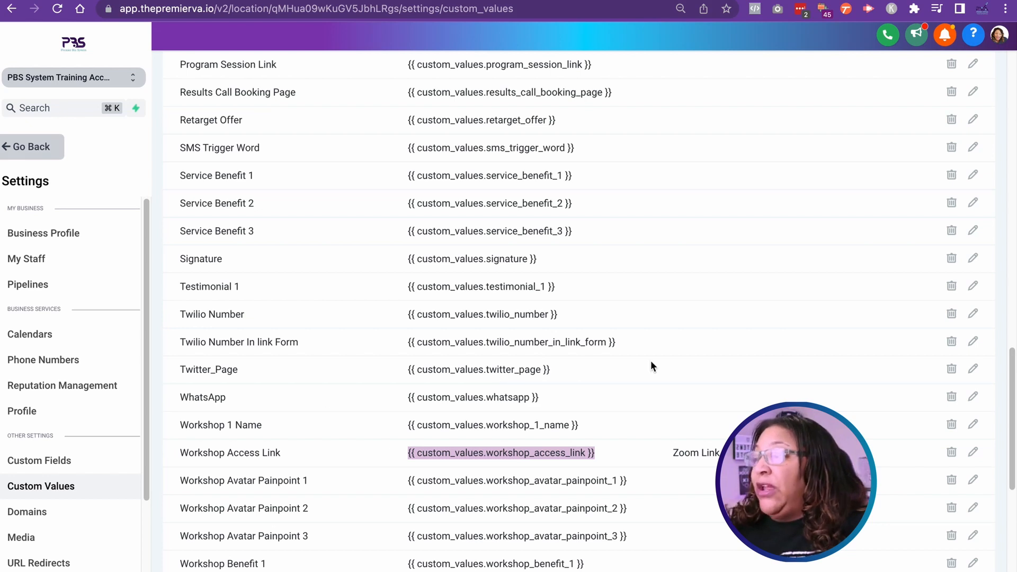
scroll(648, 374, up, 5)
scroll(649, 376, up, 7)
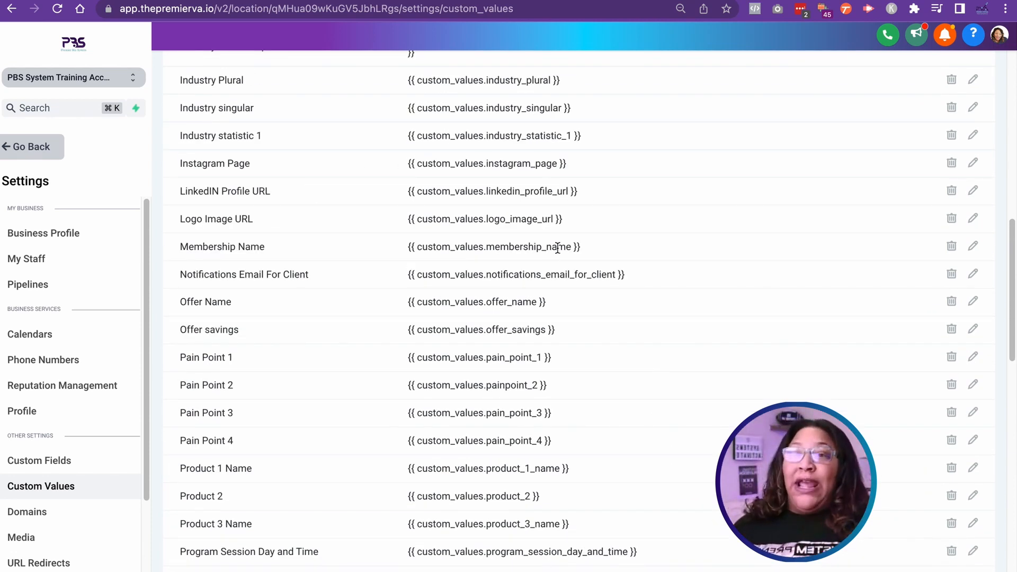
scroll(559, 249, up, 9)
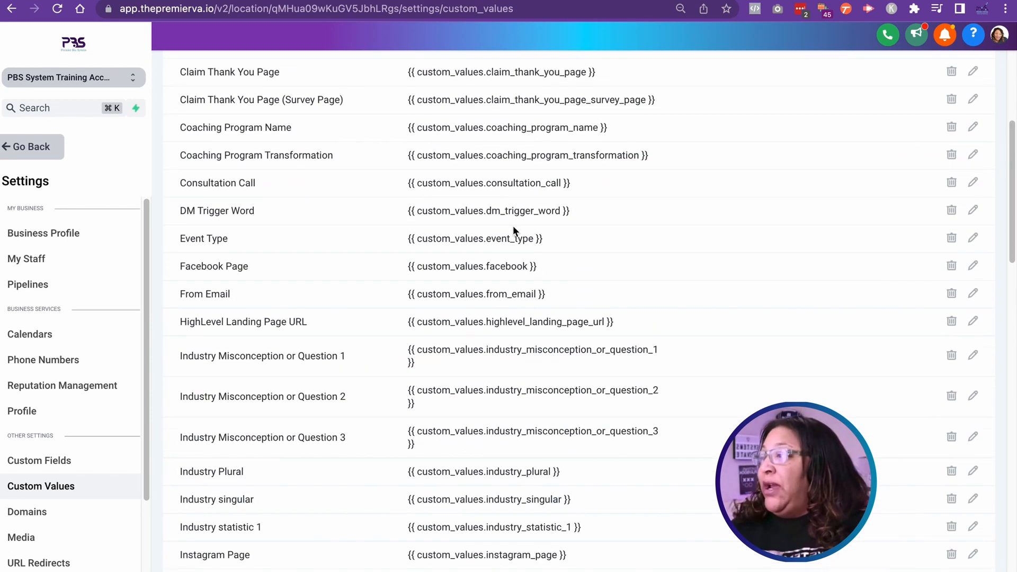